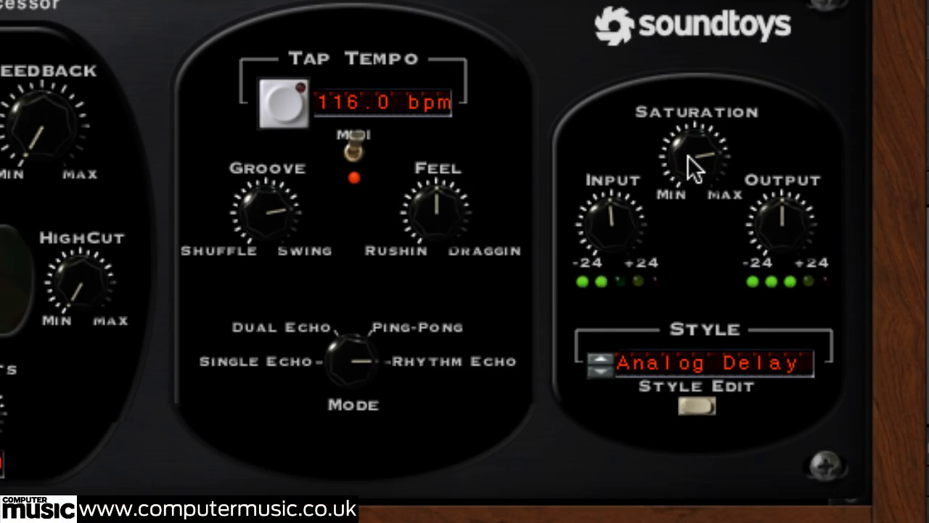
# Lower the Saturation knob to about a quarter and look through the available echo styles without changing the style.
pyautogui.moveTo(687, 197); pyautogui.dragTo(665, 281)
pyautogui.click(679, 363)
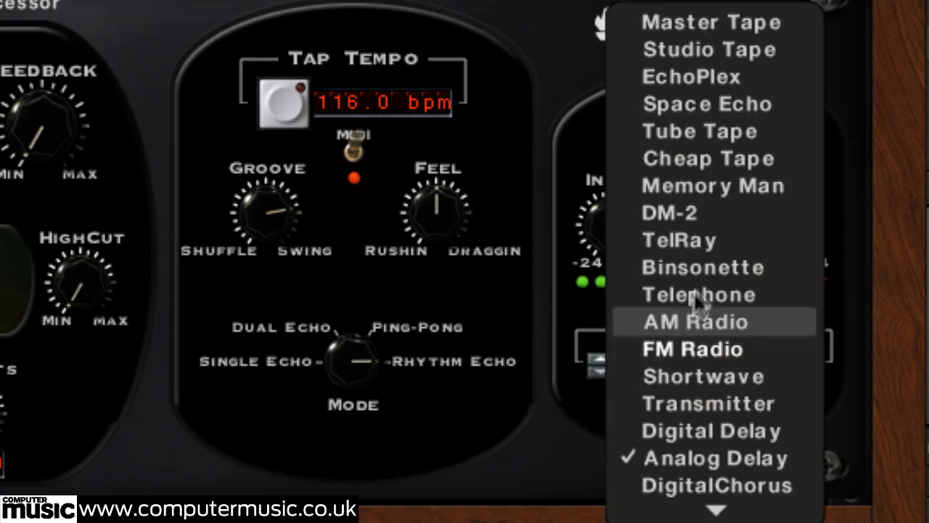
pyautogui.click(545, 304)
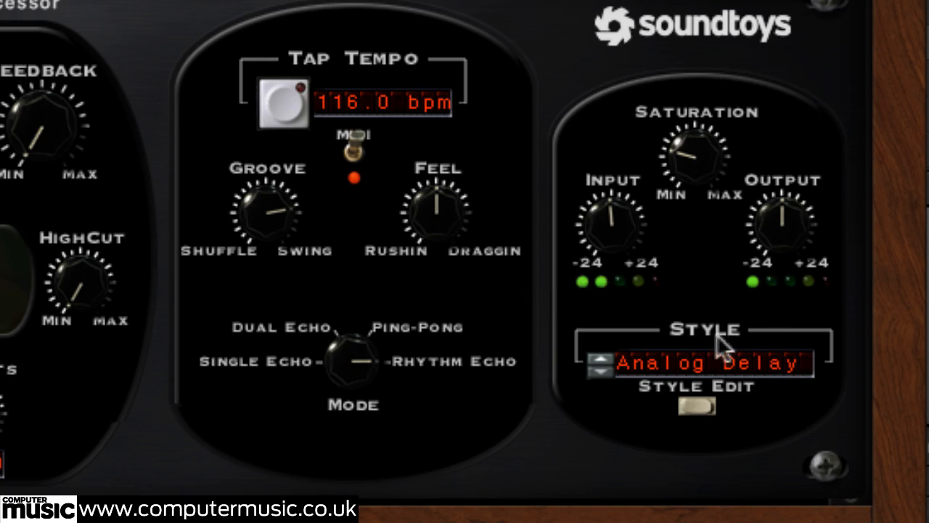
# Set the echo style to EchoPlex and raise Saturation to its midpoint.
pyautogui.click(693, 363)
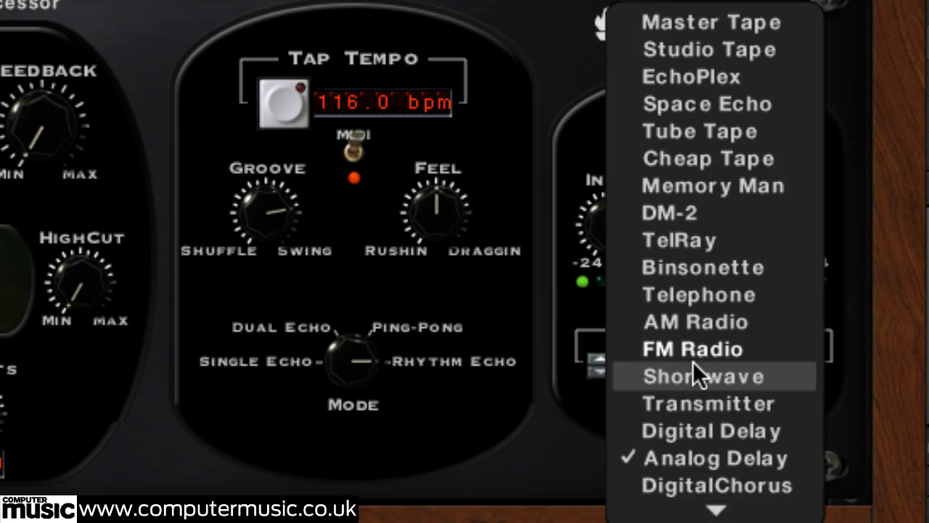
pyautogui.click(712, 77)
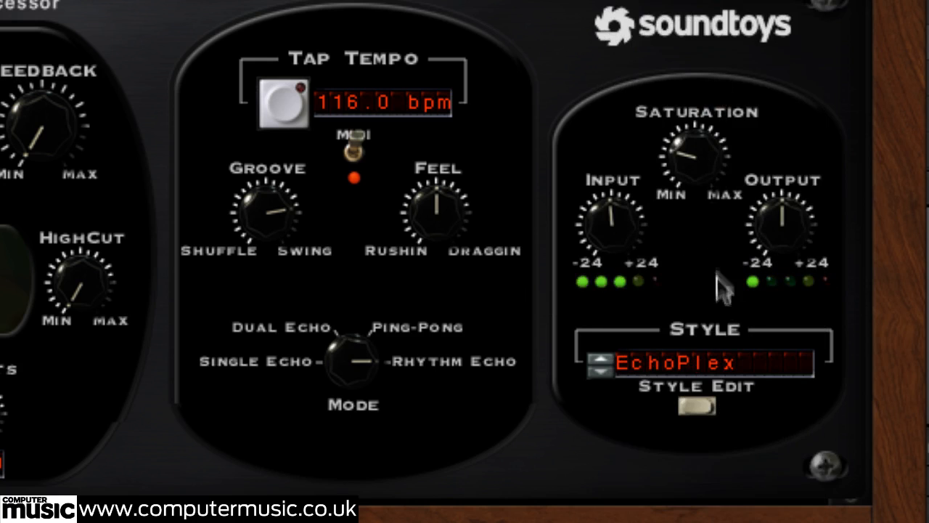
pyautogui.moveTo(700, 155); pyautogui.dragTo(708, 83)
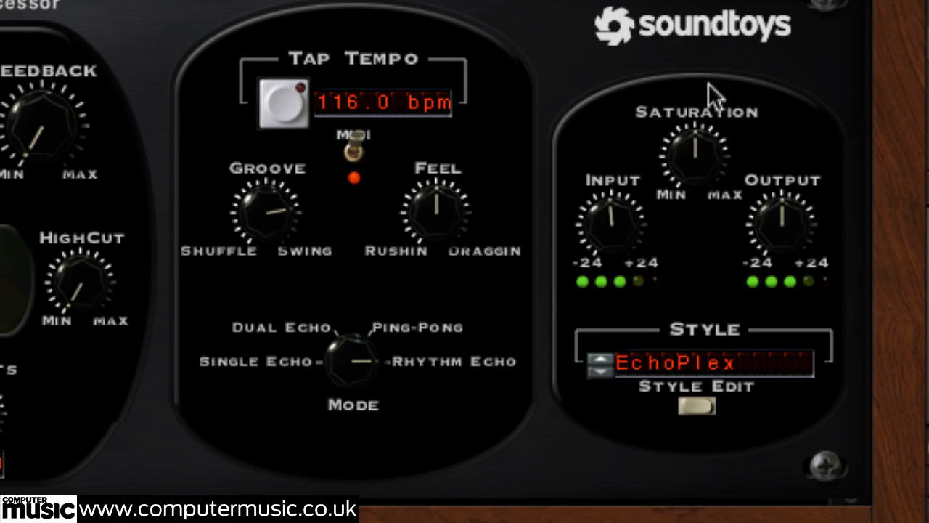
# Audition the FM Radio echo style, followed by the Digital Delay style.
pyautogui.click(692, 363)
pyautogui.click(699, 353)
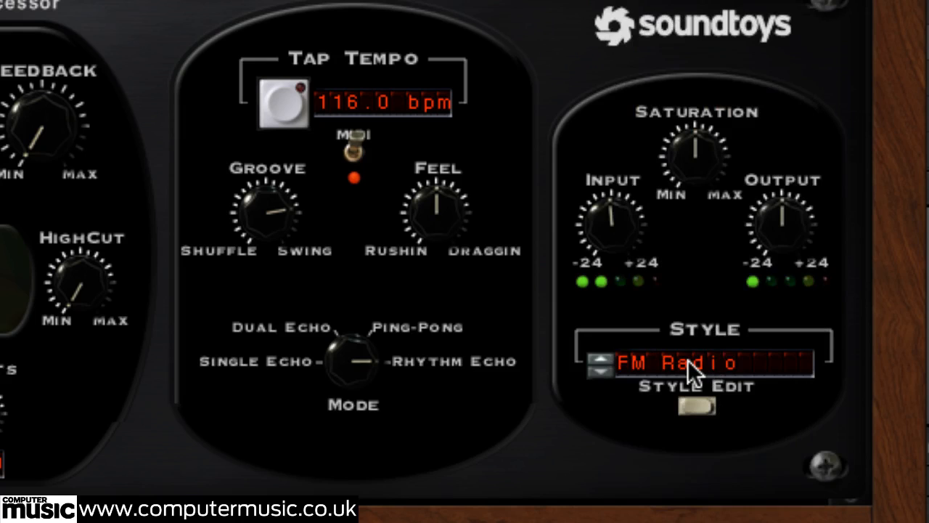
pyautogui.click(690, 361)
pyautogui.click(705, 433)
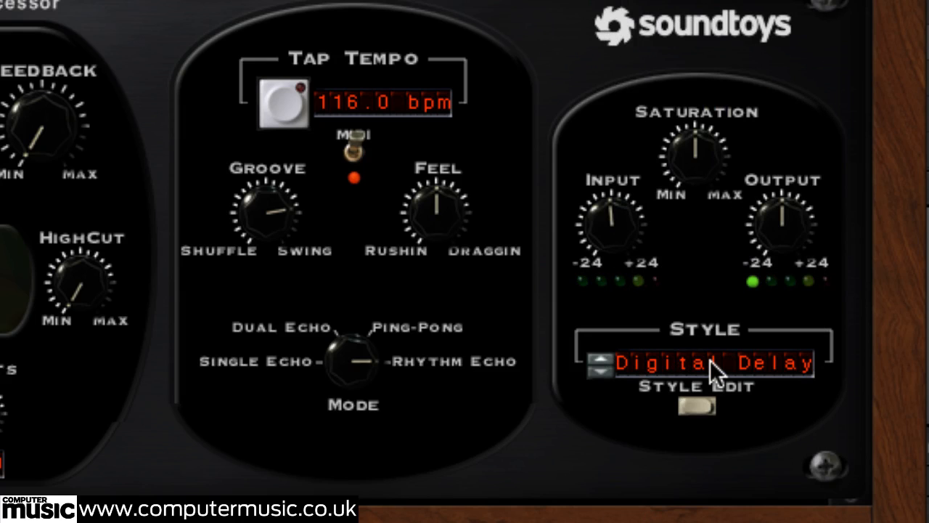
# Step the echo style through Analog Delay and DigitalChorus, and select Vibrato.
pyautogui.click(601, 367)
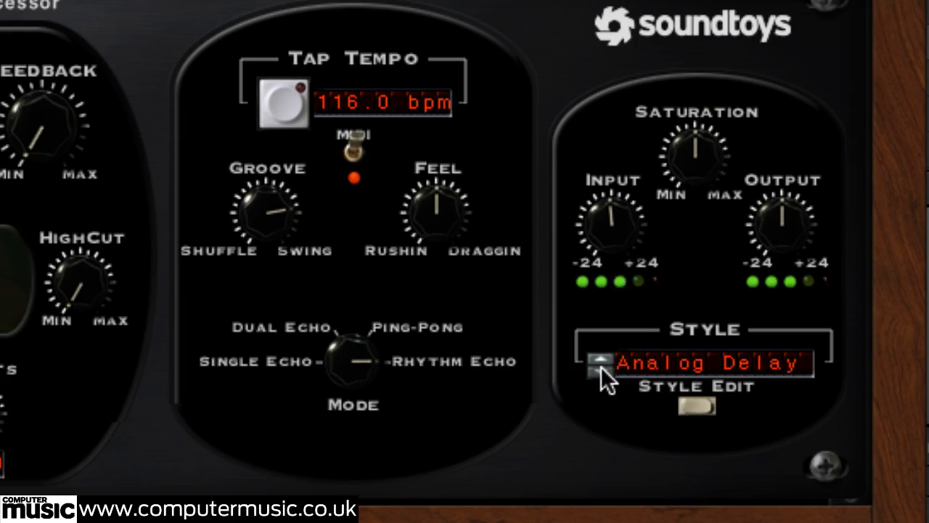
pyautogui.click(602, 367)
pyautogui.click(710, 367)
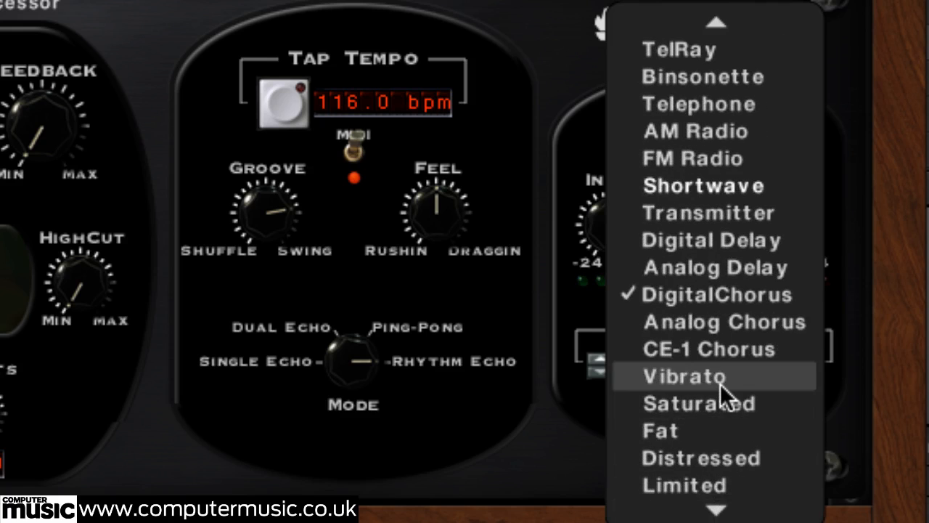
pyautogui.click(721, 383)
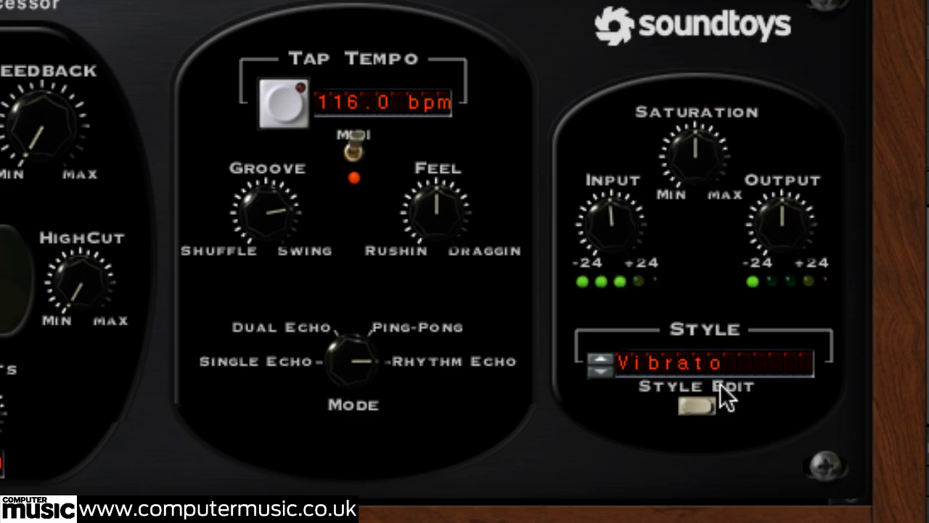
# Step the echo style through Saturated and Fat, and select Space Echo.
pyautogui.click(606, 370)
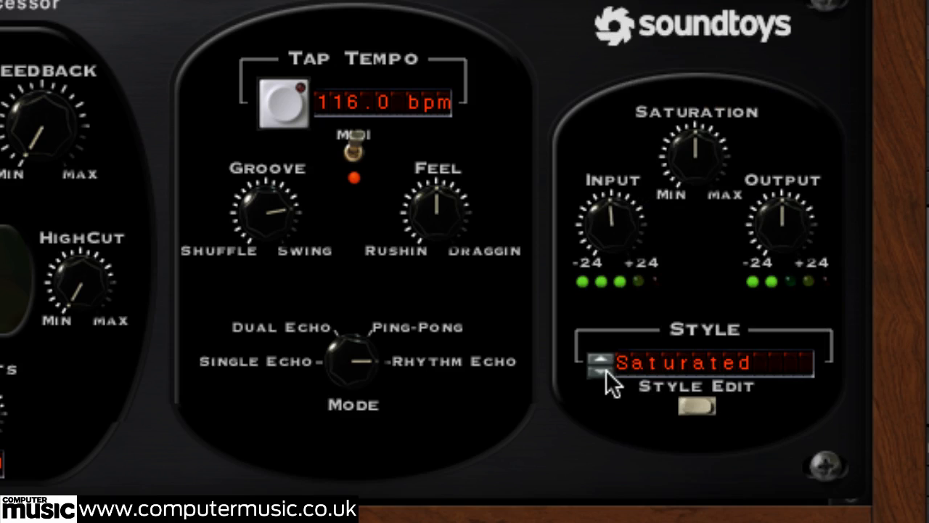
pyautogui.click(606, 369)
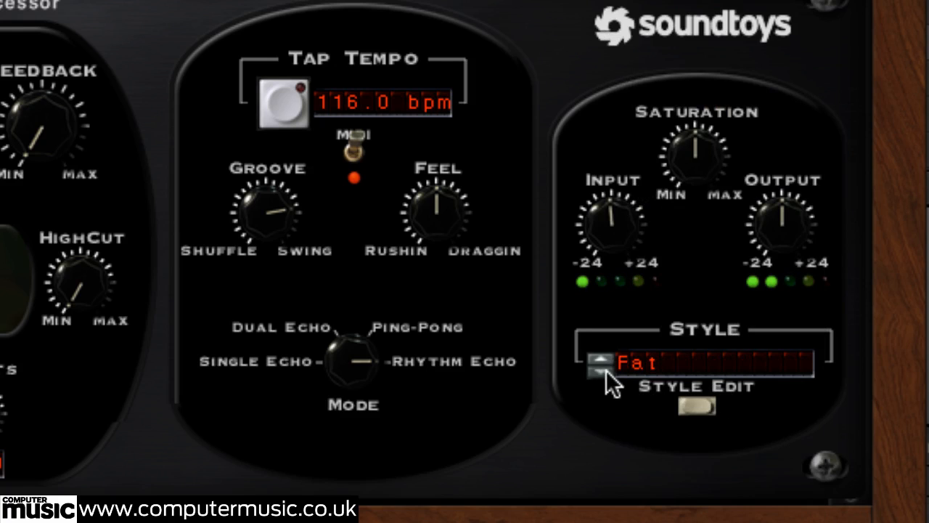
pyautogui.click(684, 366)
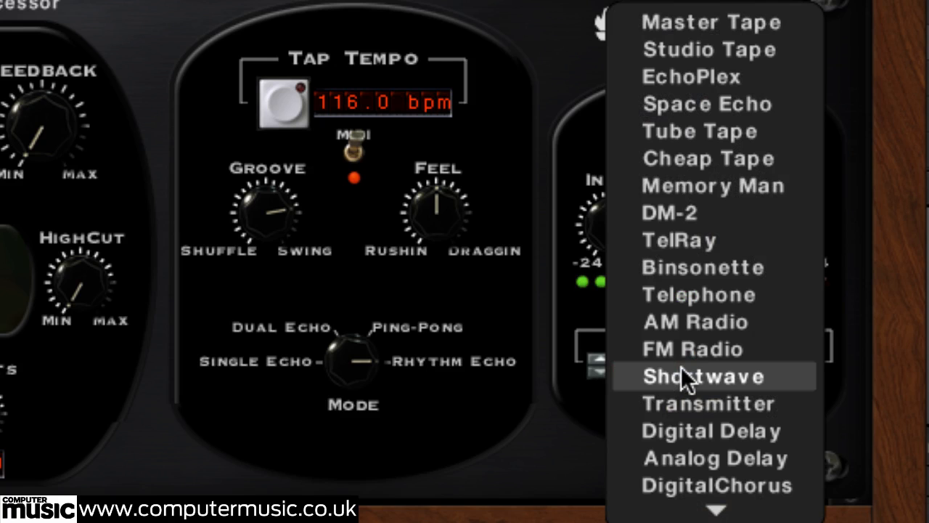
pyautogui.click(739, 92)
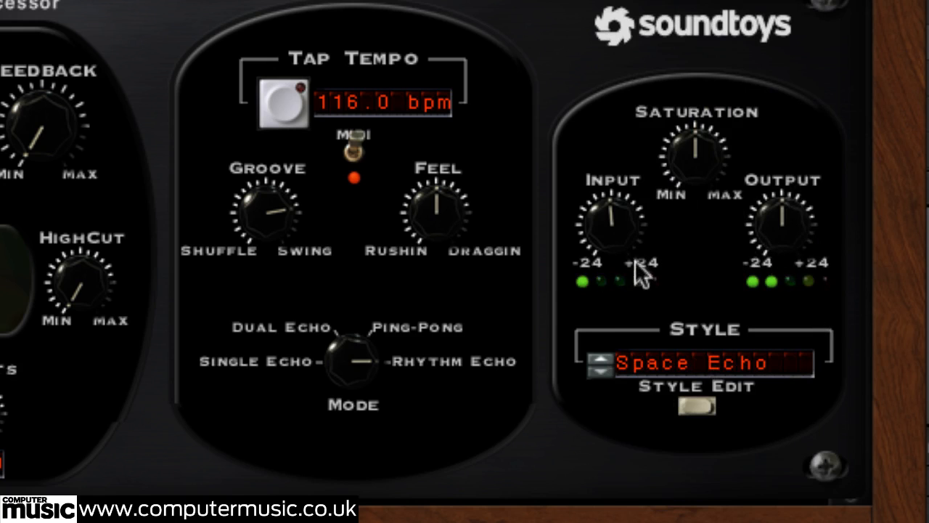
# Try a near-maximum Input level with a reduced Output level, and reset both knobs to their centre defaults.
pyautogui.moveTo(621, 209); pyautogui.dragTo(626, 72)
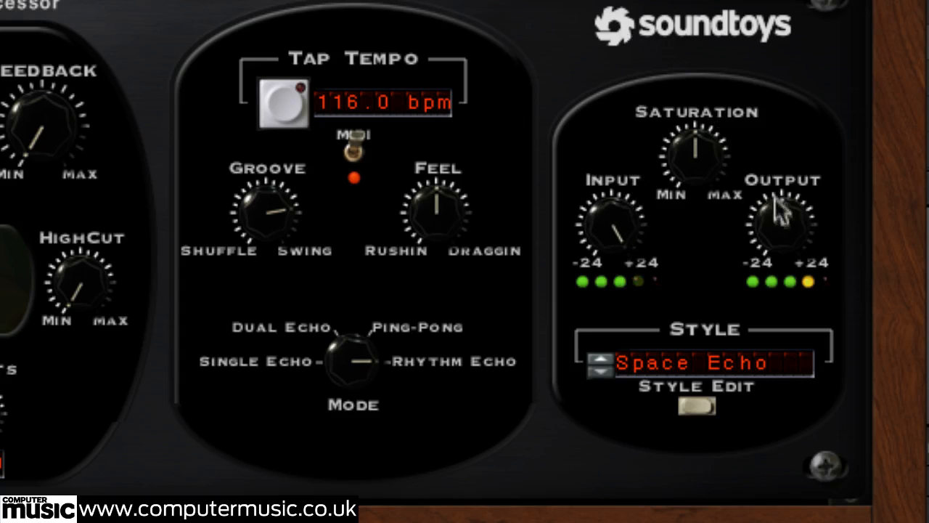
pyautogui.moveTo(785, 214); pyautogui.dragTo(759, 273)
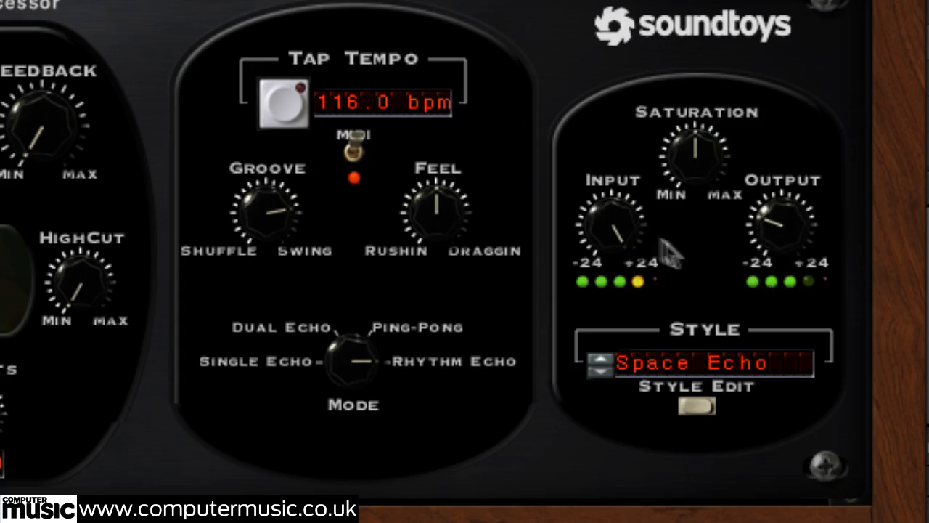
pyautogui.keyDown('alt'); pyautogui.click(612, 227); pyautogui.keyUp('alt')
pyautogui.keyDown('alt'); pyautogui.click(782, 226); pyautogui.keyUp('alt')
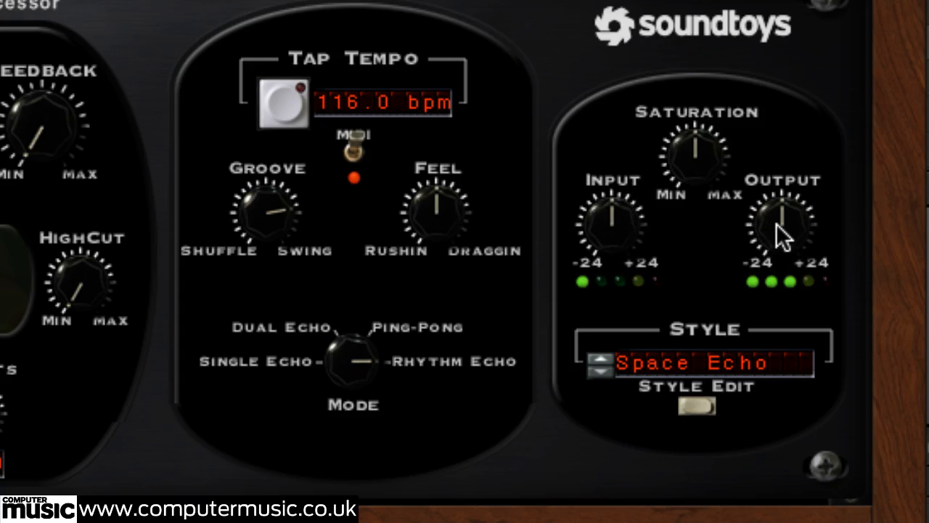
# Sweep Saturation down and back up to about three quarters, and set the echo style to TelRay.
pyautogui.moveTo(691, 154); pyautogui.dragTo(695, 175)
pyautogui.moveTo(693, 222); pyautogui.dragTo(701, 96)
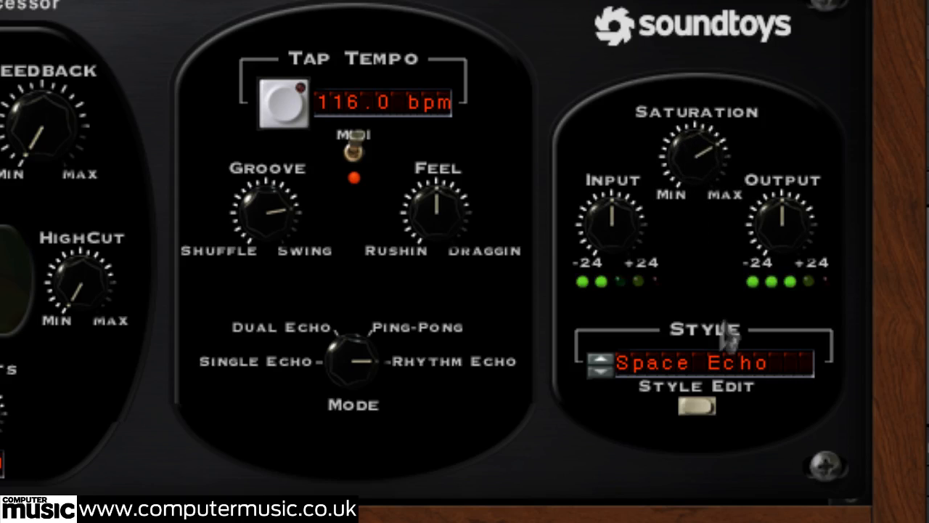
pyautogui.click(694, 363)
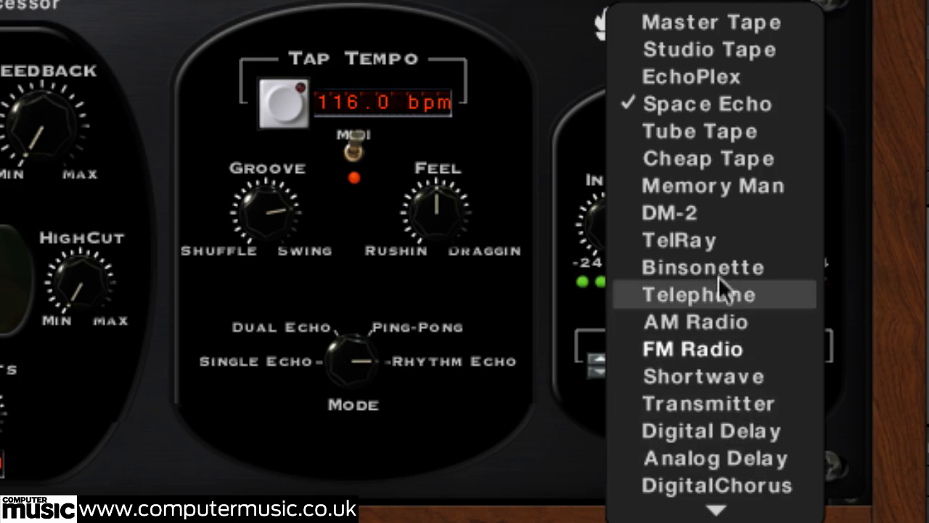
pyautogui.click(720, 241)
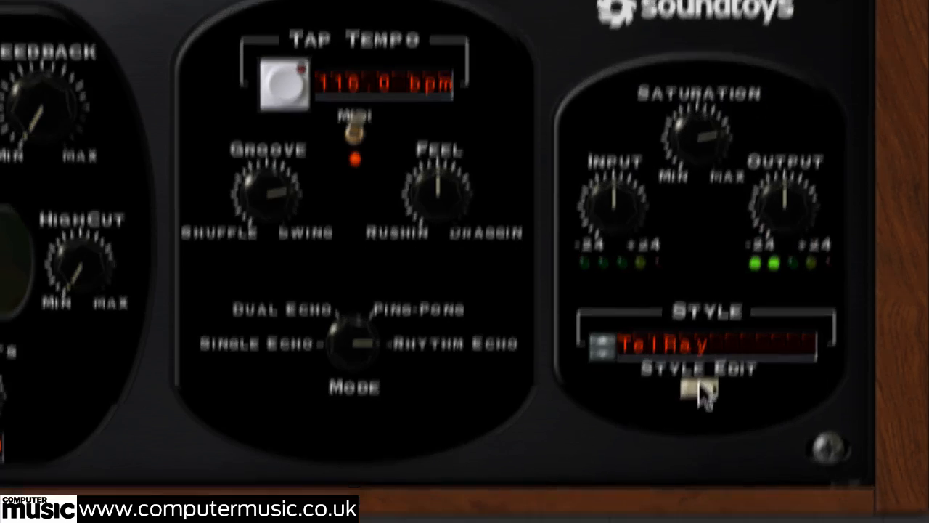
# Open the style editing controls, lower Out Sat to its minimum and raise Decay Sat close to maximum.
pyautogui.click(696, 406)
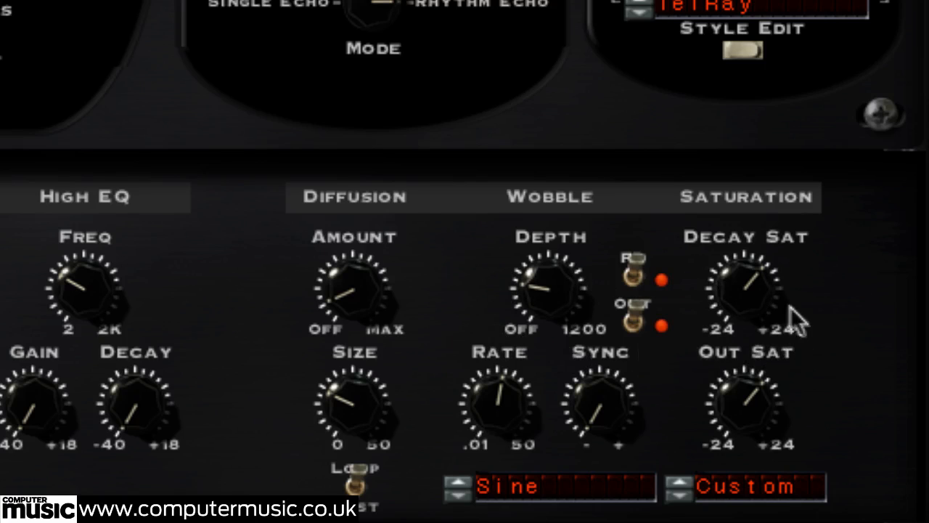
pyautogui.moveTo(744, 299); pyautogui.dragTo(745, 285)
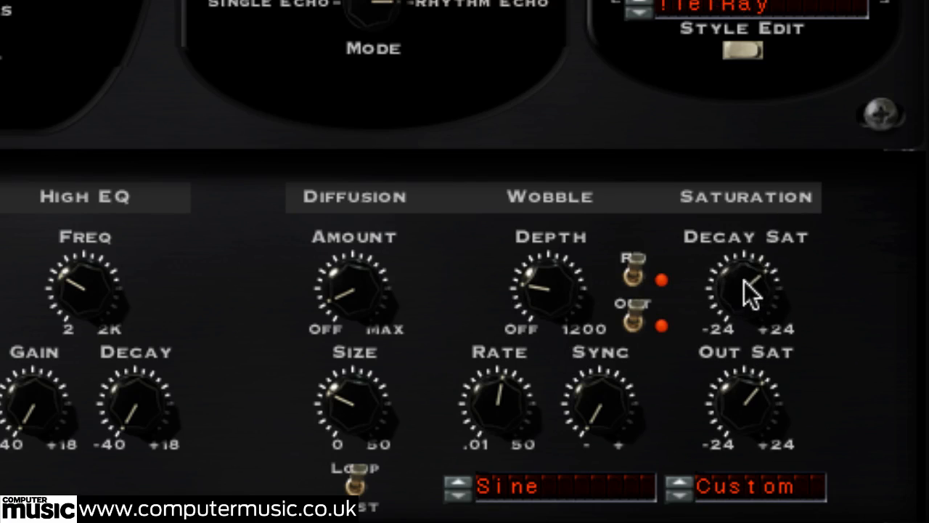
pyautogui.moveTo(748, 396)
pyautogui.mouseDown()
pyautogui.moveTo(748, 421)
pyautogui.moveTo(747, 405)
pyautogui.mouseUp()
pyautogui.moveTo(749, 283); pyautogui.dragTo(753, 250)
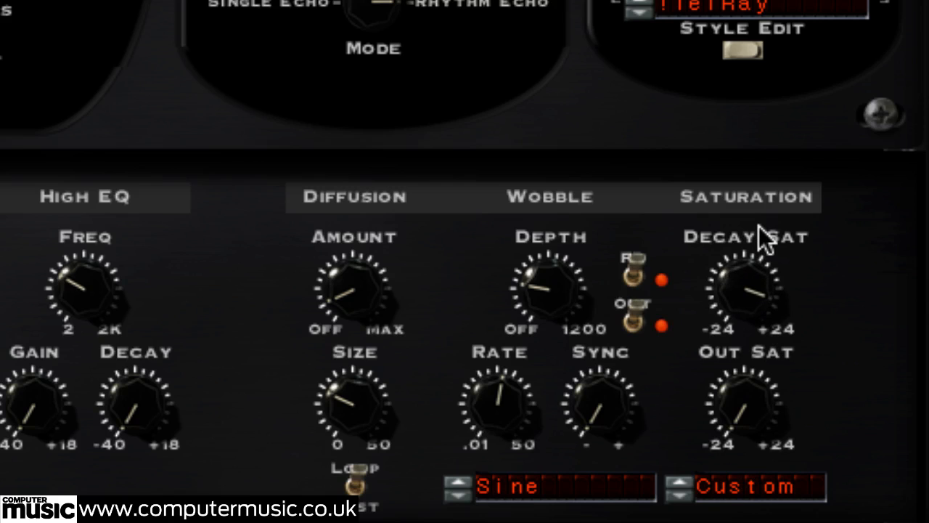
# Sweep Decay Sat down and back up to about two thirds, and set Out Sat slightly below its midpoint.
pyautogui.moveTo(761, 294); pyautogui.dragTo(763, 519)
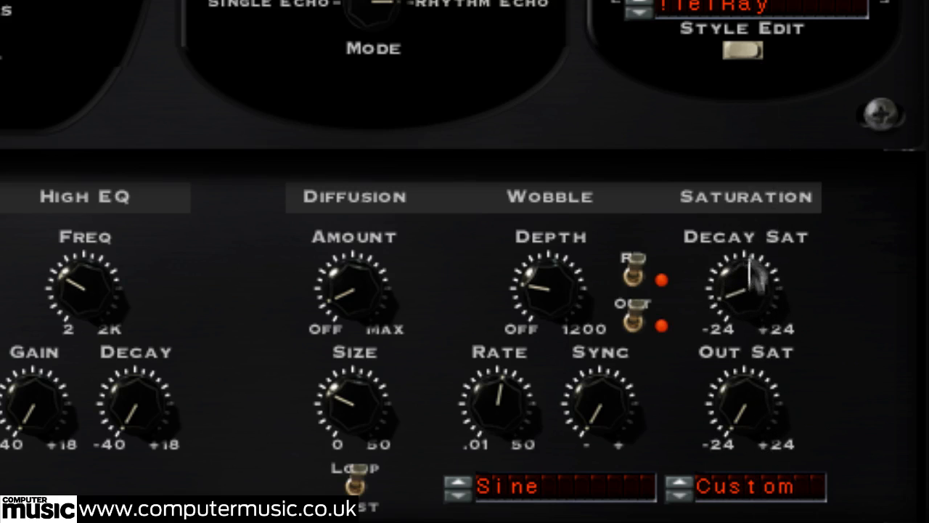
pyautogui.moveTo(757, 425); pyautogui.dragTo(776, 356)
pyautogui.moveTo(755, 298); pyautogui.dragTo(763, 222)
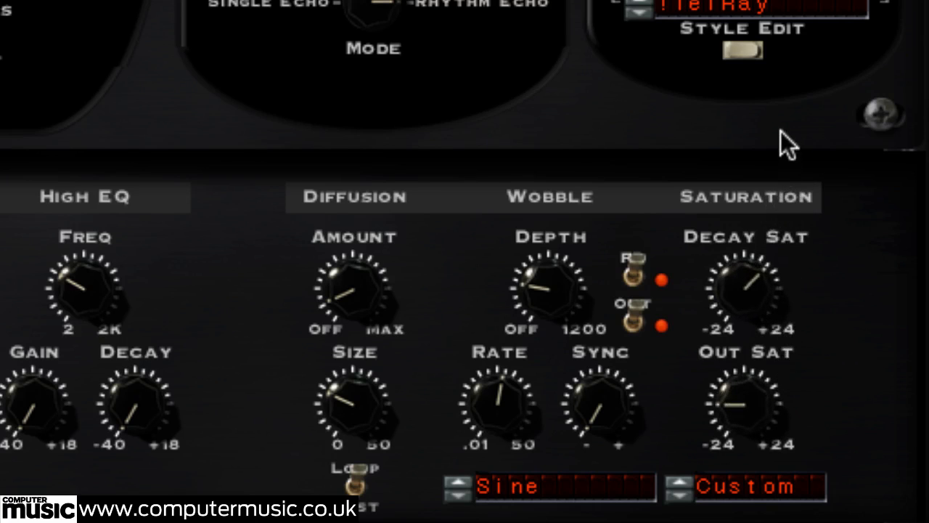
pyautogui.moveTo(741, 390); pyautogui.dragTo(747, 400)
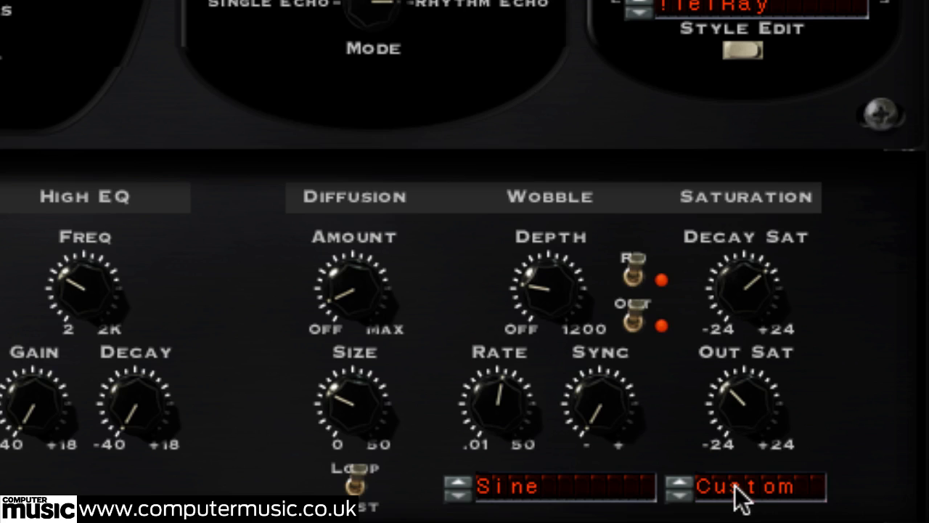
# Step the saturation type through Clean, Tape 2, Dirt, Soft Lim and Warm Lim to Fuzz 1.
pyautogui.click(680, 492)
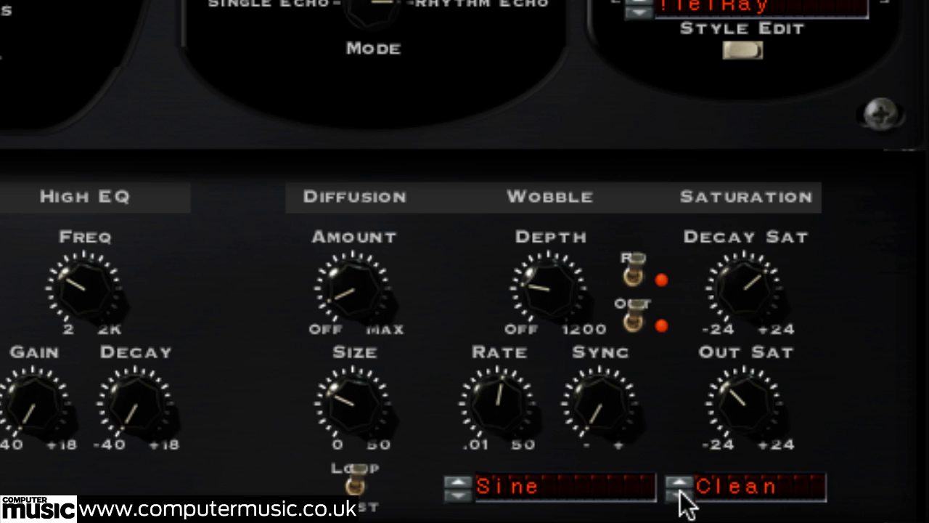
pyautogui.click(680, 492)
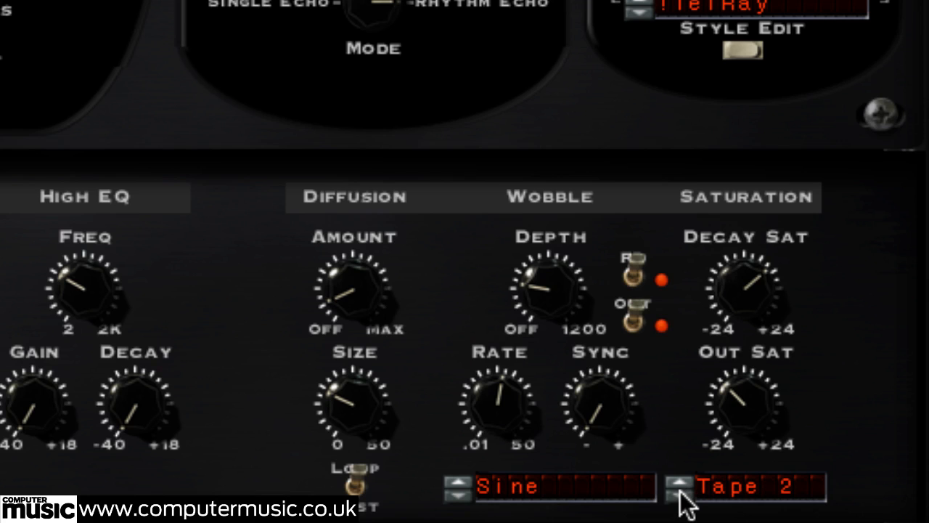
pyautogui.click(680, 493)
pyautogui.click(680, 494)
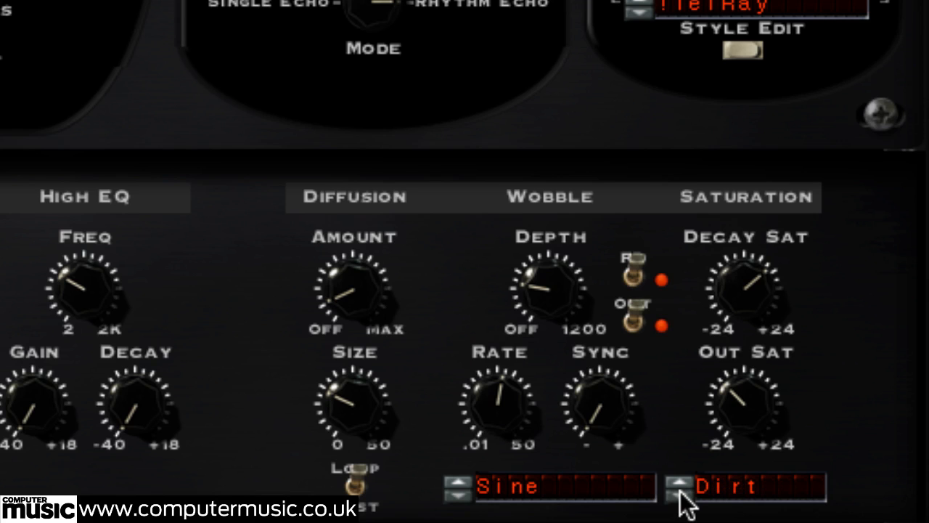
pyautogui.click(680, 494)
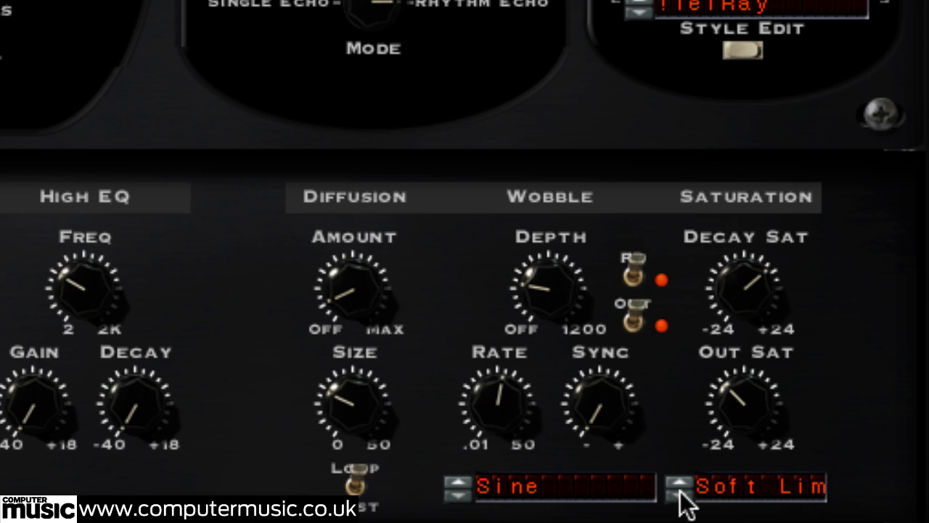
pyautogui.click(681, 492)
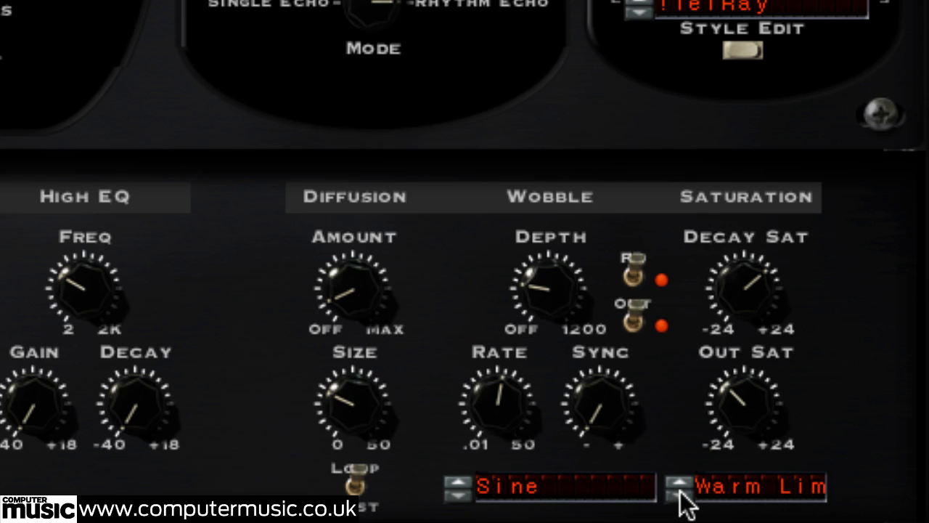
pyautogui.click(680, 493)
pyautogui.click(680, 495)
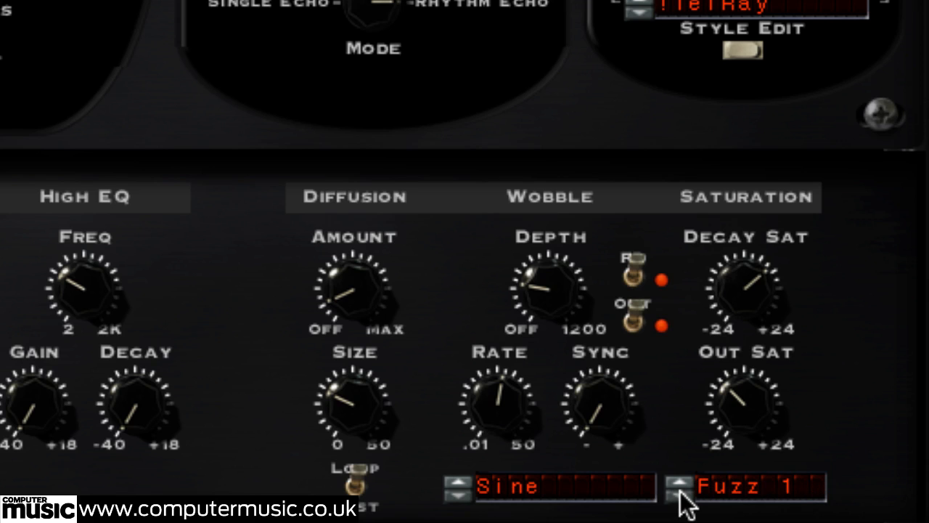
# Raise Out Sat above its midpoint and advance the saturation type to Fuzz 2.
pyautogui.moveTo(763, 409); pyautogui.dragTo(790, 342)
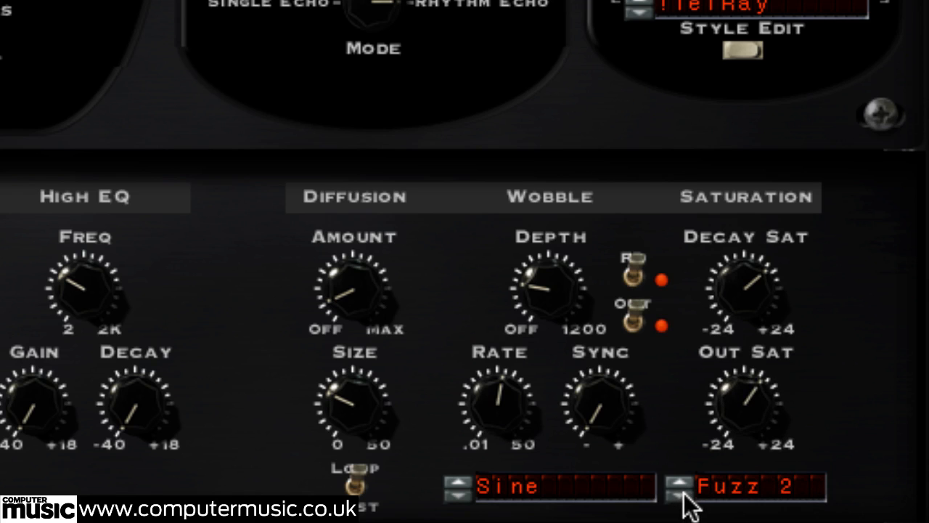
pyautogui.click(679, 497)
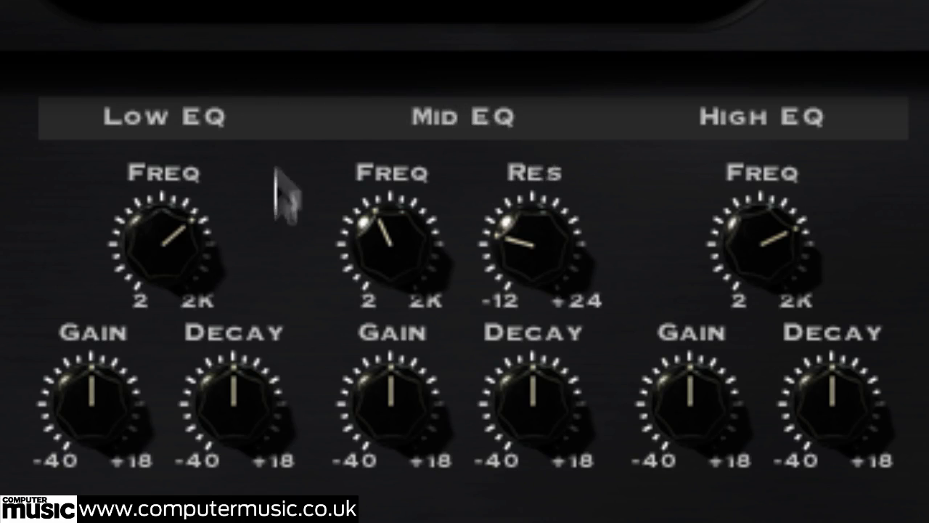
# Cut the Low EQ gain close to its minimum and lower the Low EQ frequency to about a quarter.
pyautogui.moveTo(101, 407); pyautogui.dragTo(102, 465)
pyautogui.moveTo(141, 218); pyautogui.dragTo(163, 363)
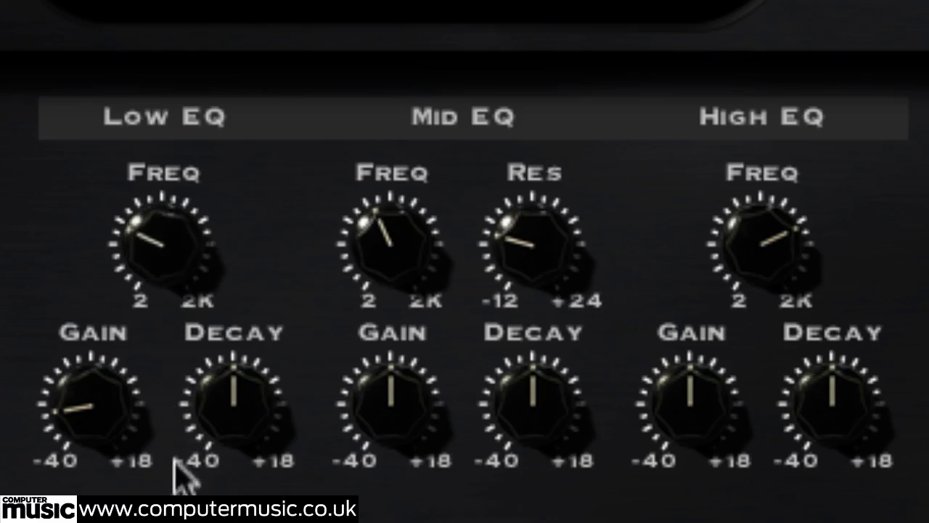
# Raise the Low EQ frequency to just below its midpoint and boost the Mid EQ gain to about three quarters.
pyautogui.moveTo(145, 232); pyautogui.dragTo(213, 182)
pyautogui.moveTo(404, 426); pyautogui.dragTo(421, 324)
pyautogui.moveTo(381, 228)
pyautogui.mouseDown()
pyautogui.moveTo(383, 421)
pyautogui.moveTo(377, 124)
pyautogui.moveTo(361, 45)
pyautogui.moveTo(372, 0)
pyautogui.moveTo(370, 83)
pyautogui.moveTo(400, 218)
pyautogui.moveTo(394, 236)
pyautogui.mouseUp()
# Boost the High EQ gain and raise the High EQ frequency close to their maximums.
pyautogui.moveTo(730, 394); pyautogui.dragTo(724, 321)
pyautogui.moveTo(771, 232); pyautogui.dragTo(741, 120)
pyautogui.moveTo(705, 404); pyautogui.dragTo(695, 339)
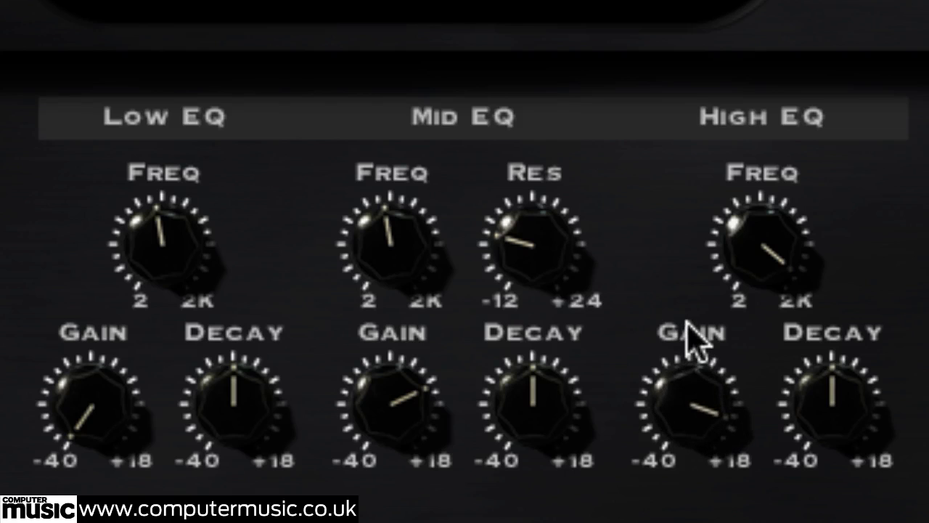
# Set the High EQ frequency to about two thirds with its gain reset to centre, and re-boost the Mid EQ gain after a reset.
pyautogui.moveTo(778, 247); pyautogui.dragTo(733, 457)
pyautogui.doubleClick(414, 407)
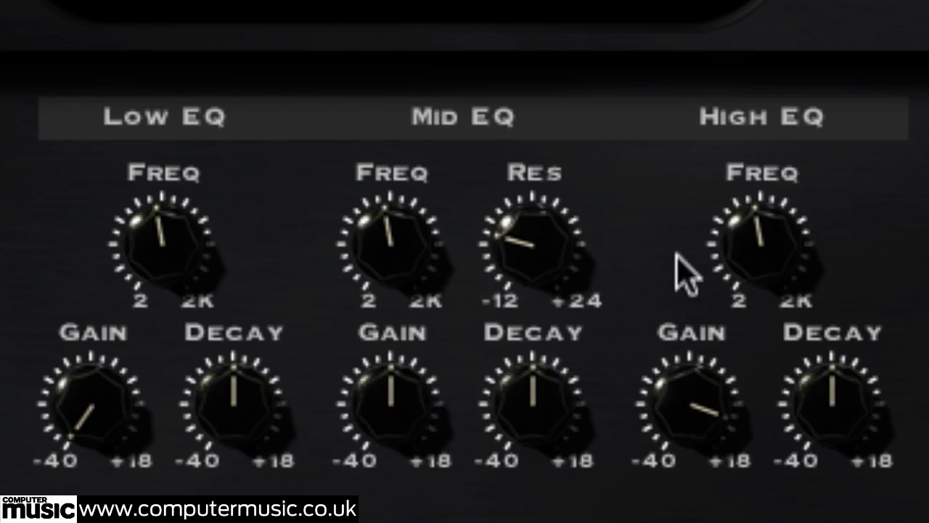
pyautogui.moveTo(767, 289); pyautogui.dragTo(771, 207)
pyautogui.moveTo(705, 411); pyautogui.dragTo(435, 323)
pyautogui.doubleClick(707, 400)
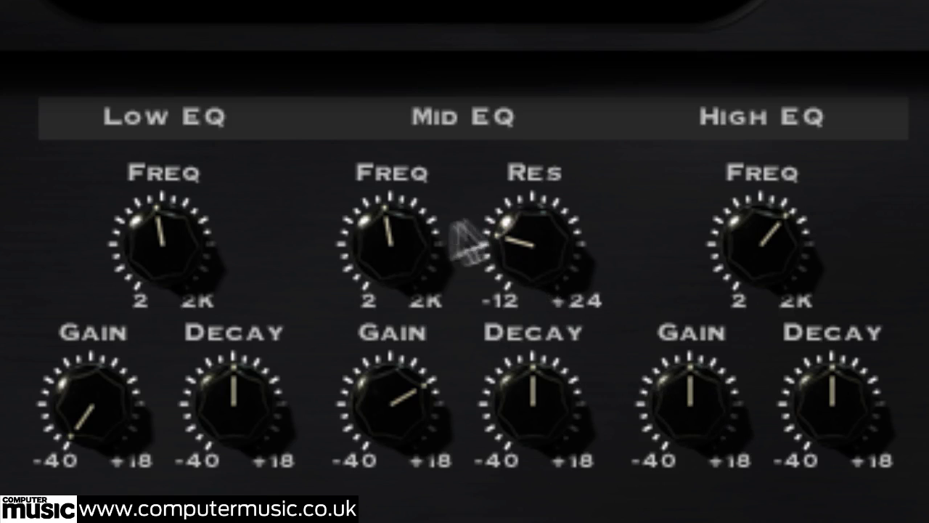
# Sweep the Mid EQ resonance and frequency up and down, leaving both at about two thirds.
pyautogui.moveTo(544, 249); pyautogui.dragTo(581, 37)
pyautogui.moveTo(397, 234); pyautogui.dragTo(456, 80)
pyautogui.moveTo(540, 197); pyautogui.dragTo(537, 262)
pyautogui.moveTo(389, 210); pyautogui.dragTo(380, 498)
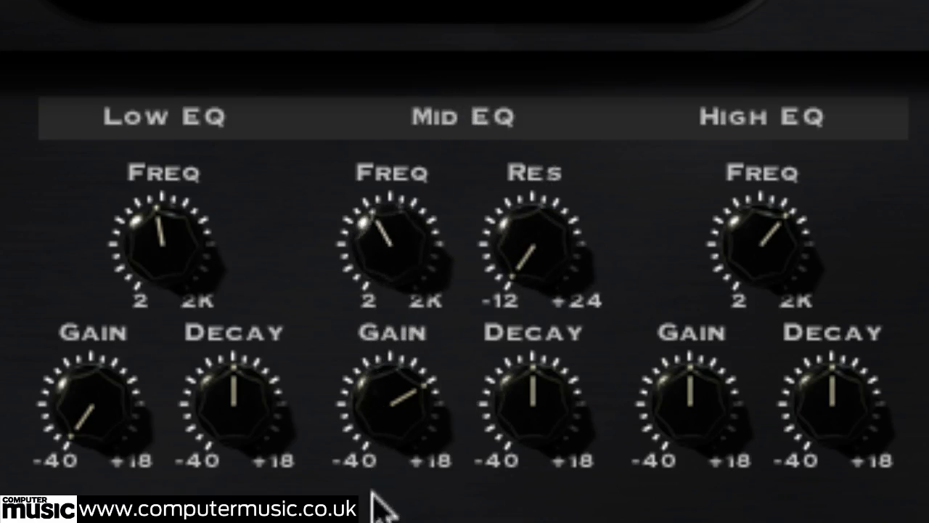
pyautogui.moveTo(546, 284); pyautogui.dragTo(578, 2)
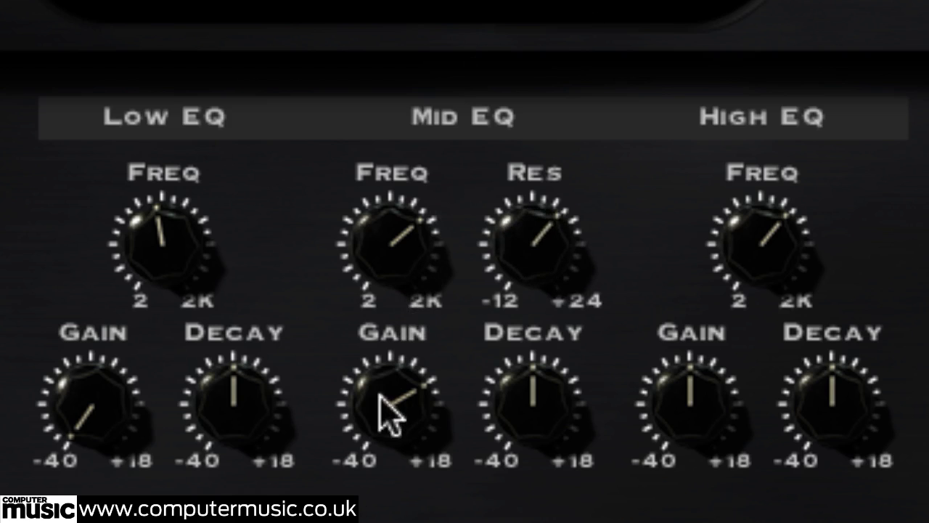
# Set the Mid EQ gain to about two thirds, and sweep the Mid EQ decay up and back down to about a fifth.
pyautogui.moveTo(383, 409); pyautogui.dragTo(380, 442)
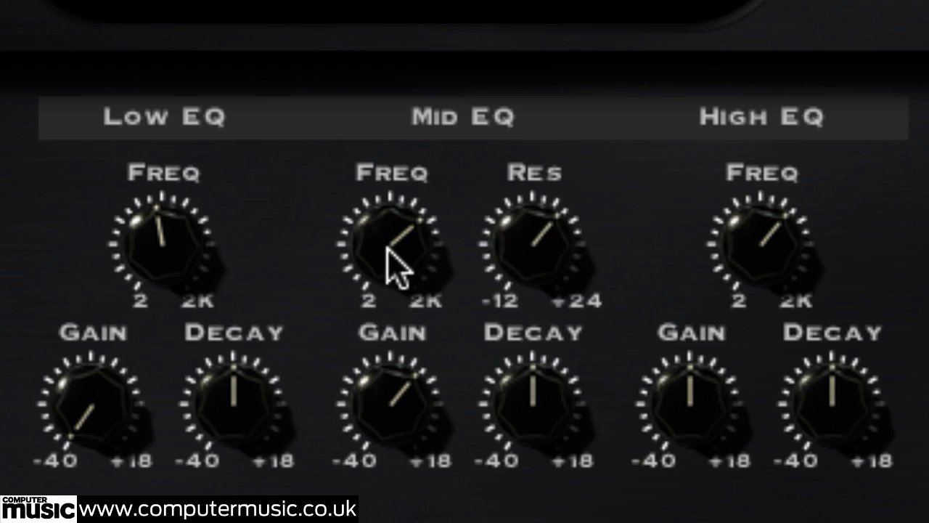
pyautogui.moveTo(406, 395); pyautogui.dragTo(461, 436)
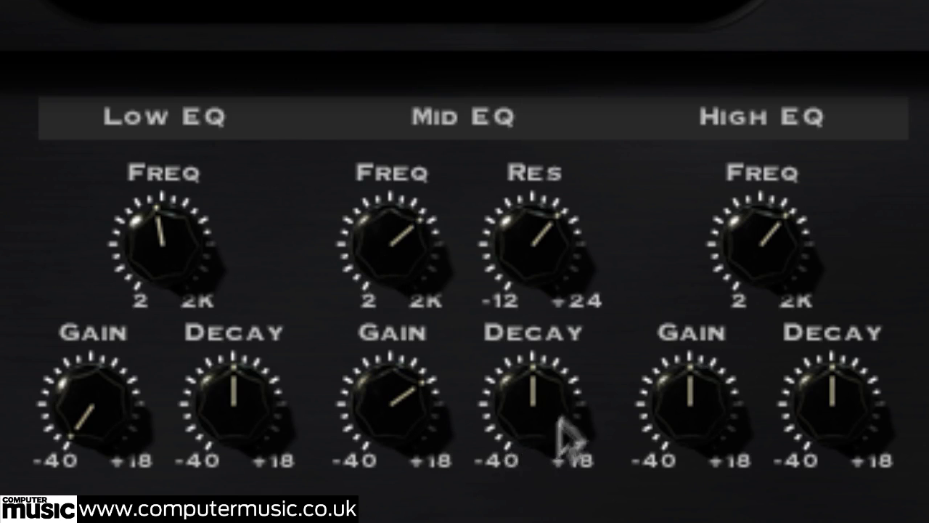
pyautogui.moveTo(544, 415); pyautogui.dragTo(581, 322)
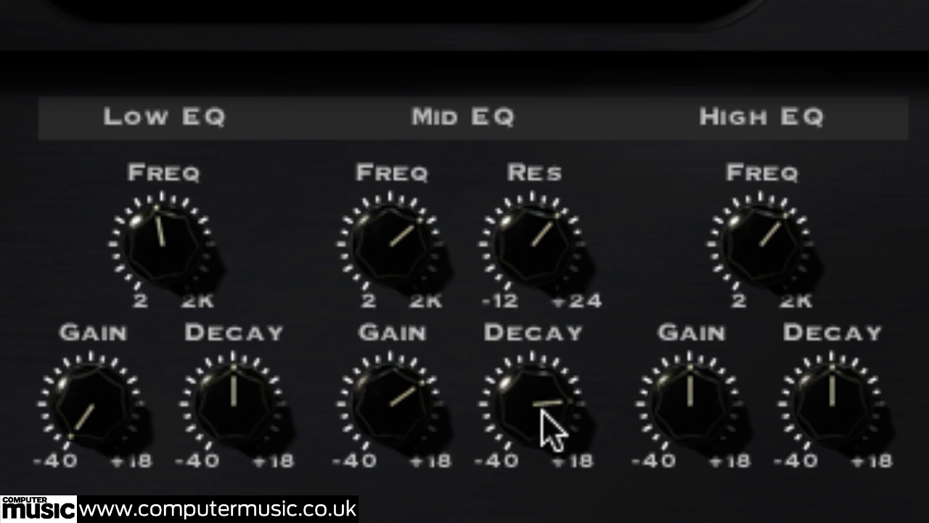
pyautogui.moveTo(542, 393); pyautogui.dragTo(505, 408)
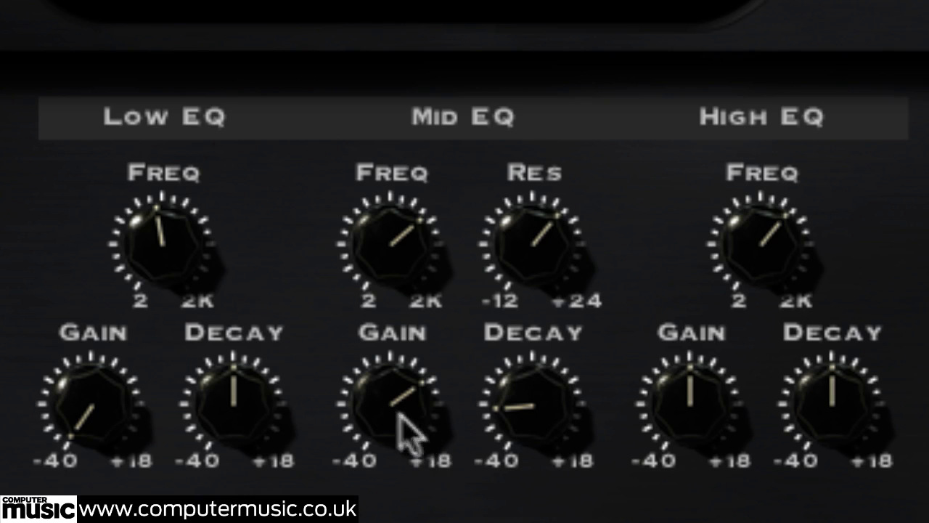
# Raise the Mid EQ frequency and gain to about three quarters, and sweep the Mid EQ decay to its minimum and back up.
pyautogui.moveTo(375, 276); pyautogui.dragTo(375, 234)
pyautogui.moveTo(371, 400); pyautogui.dragTo(426, 407)
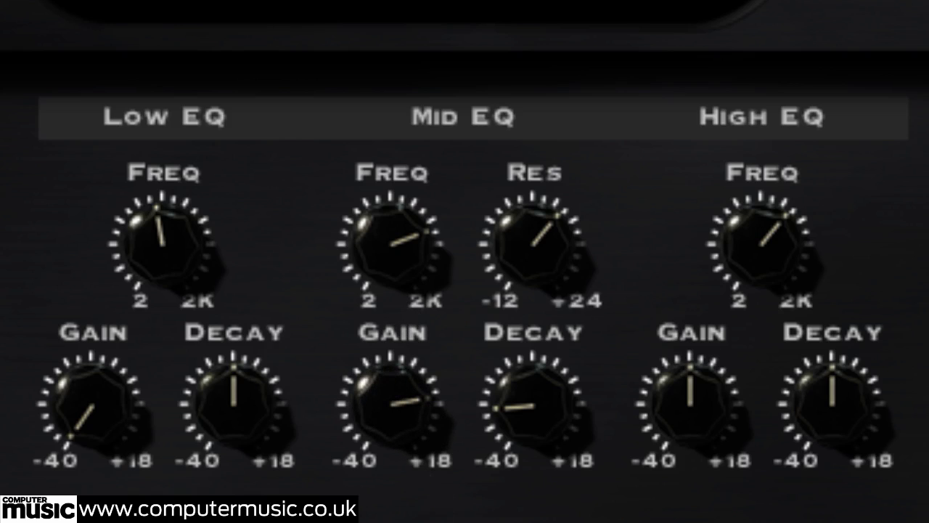
pyautogui.moveTo(533, 414); pyautogui.dragTo(541, 501)
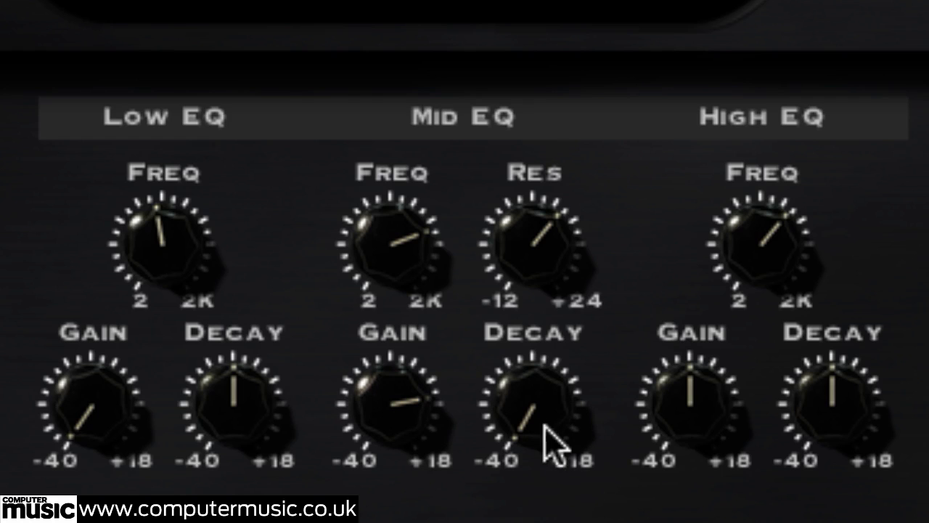
pyautogui.moveTo(542, 417); pyautogui.dragTo(587, 259)
pyautogui.moveTo(446, 424); pyautogui.dragTo(380, 469)
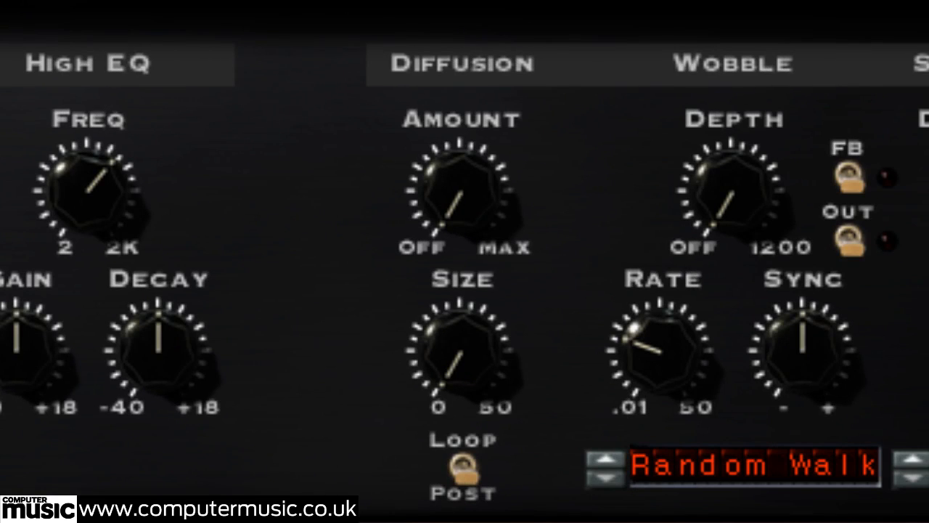
# Raise the Diffusion amount to about two thirds and the Diffusion size to just above its midpoint.
pyautogui.moveTo(472, 200); pyautogui.dragTo(541, 93)
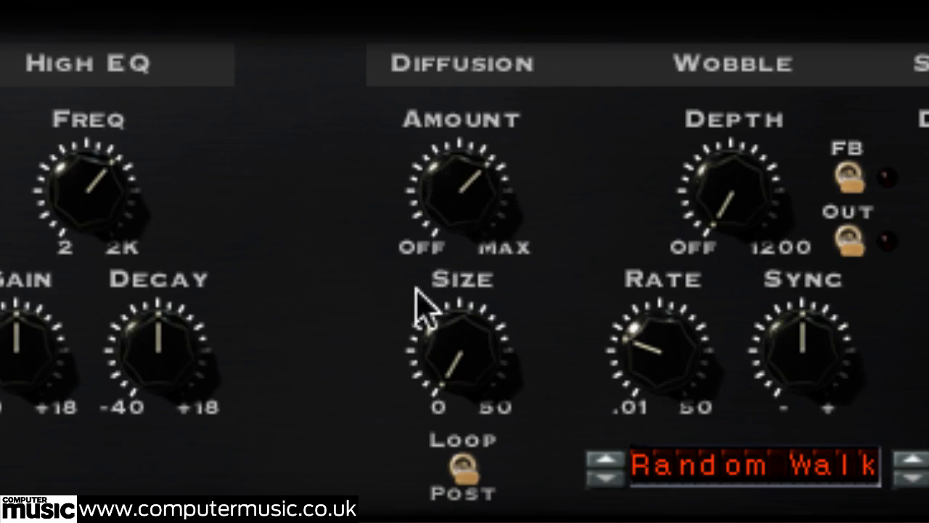
pyautogui.moveTo(460, 363); pyautogui.dragTo(508, 137)
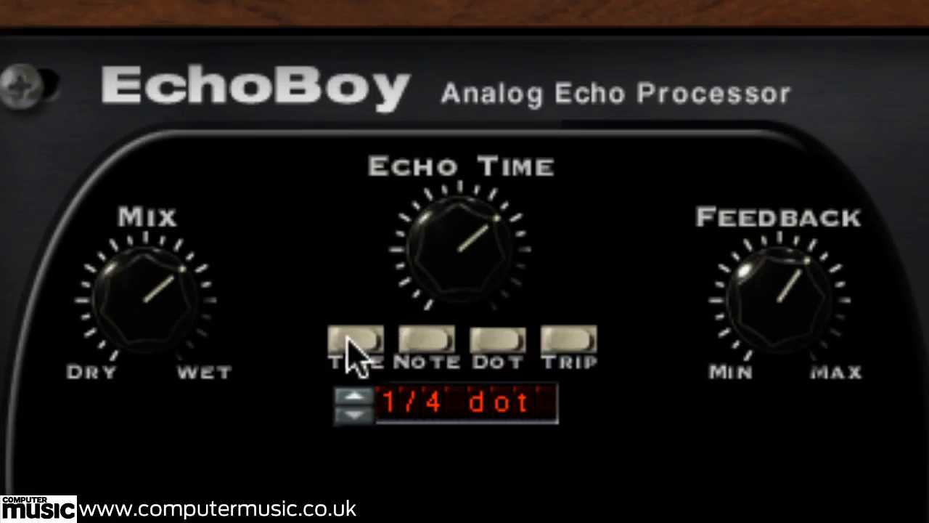
# Switch the echo time from note values to milliseconds and sweep it through 17.5 ms and 103.7 ms.
pyautogui.click(352, 337)
pyautogui.moveTo(437, 232); pyautogui.dragTo(465, 399)
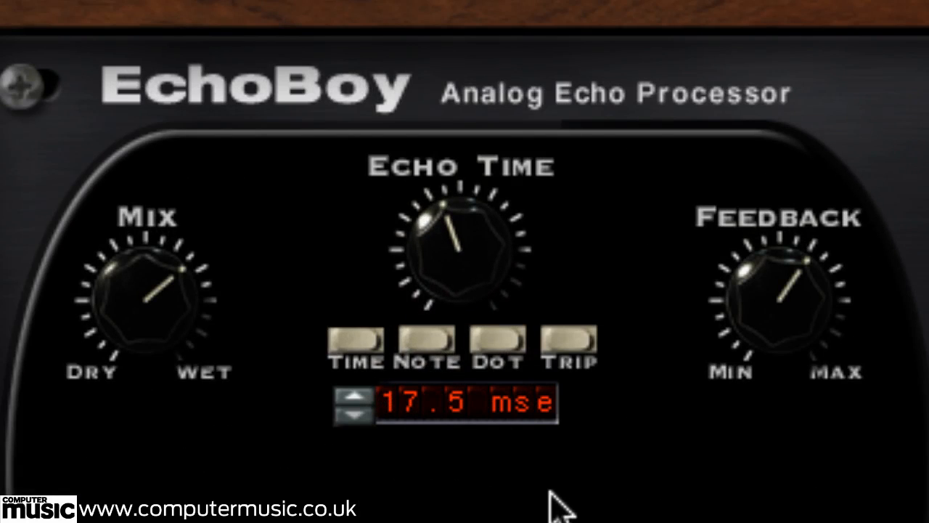
pyautogui.moveTo(456, 243); pyautogui.dragTo(473, 182)
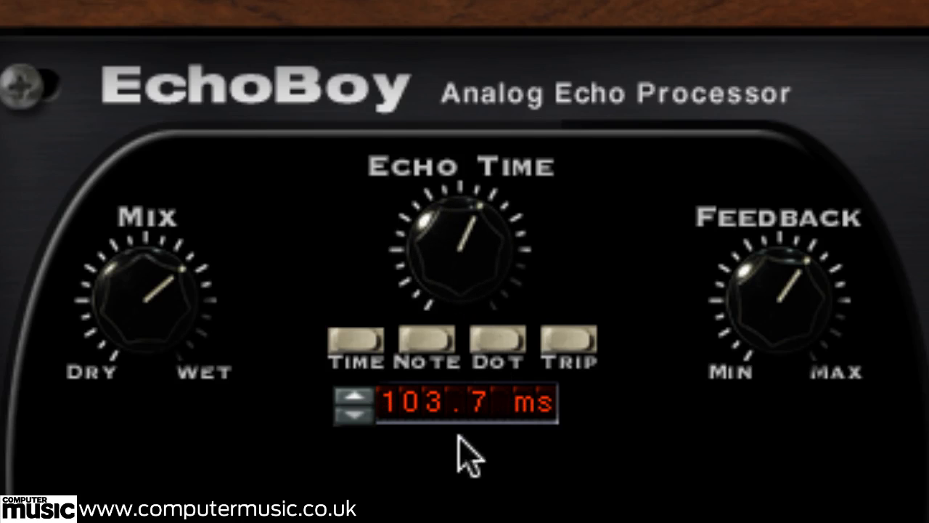
pyautogui.moveTo(477, 266); pyautogui.dragTo(483, 257)
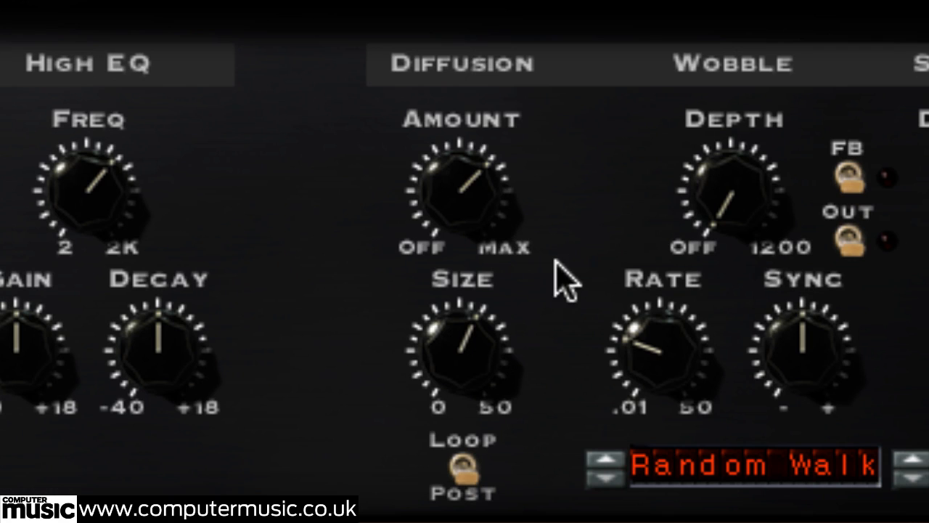
# Raise the Diffusion size to about two thirds and its amount to maximum, trying the Loop position before returning to Post.
pyautogui.moveTo(482, 332); pyautogui.dragTo(484, 322)
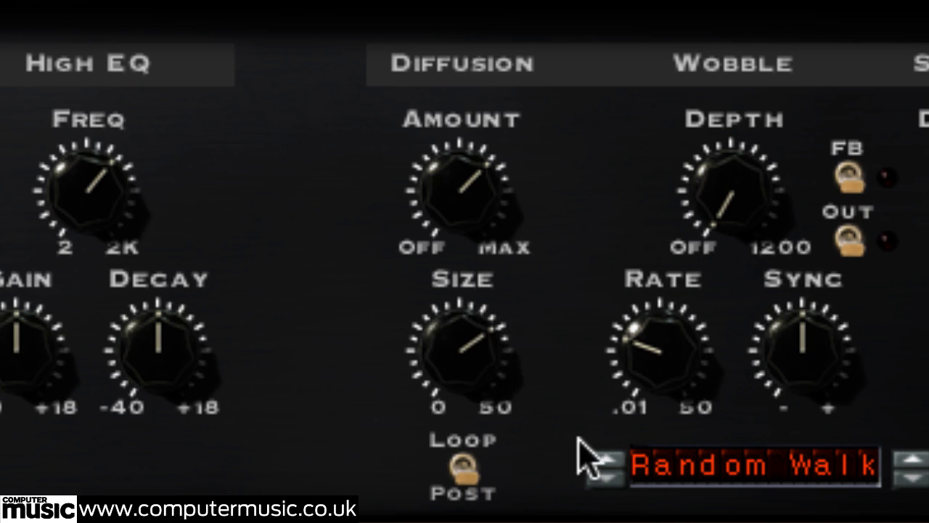
pyautogui.click(462, 466)
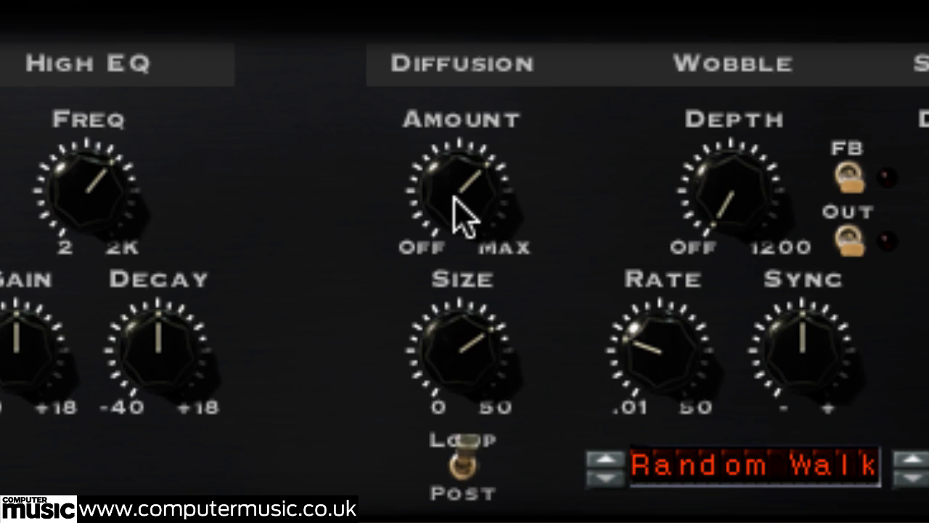
pyautogui.moveTo(455, 198); pyautogui.dragTo(492, 45)
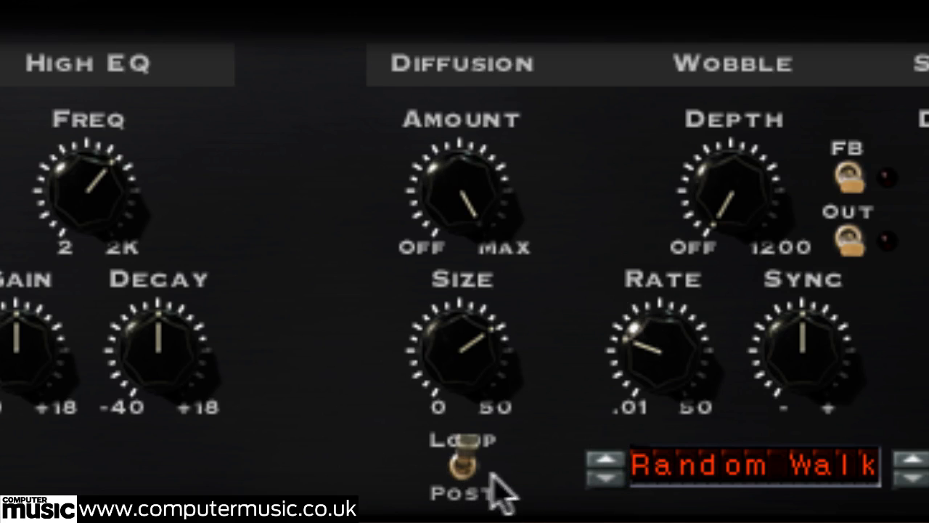
pyautogui.click(465, 472)
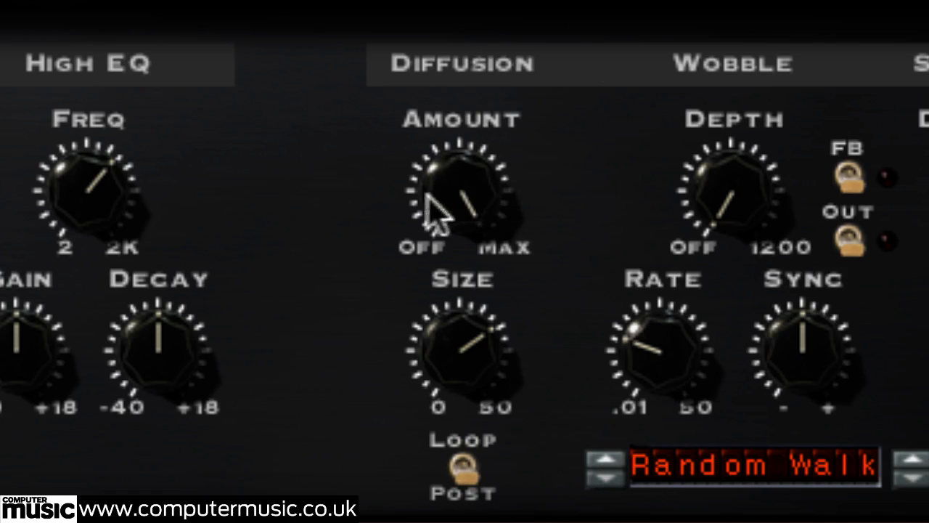
pyautogui.moveTo(463, 183); pyautogui.dragTo(459, 201)
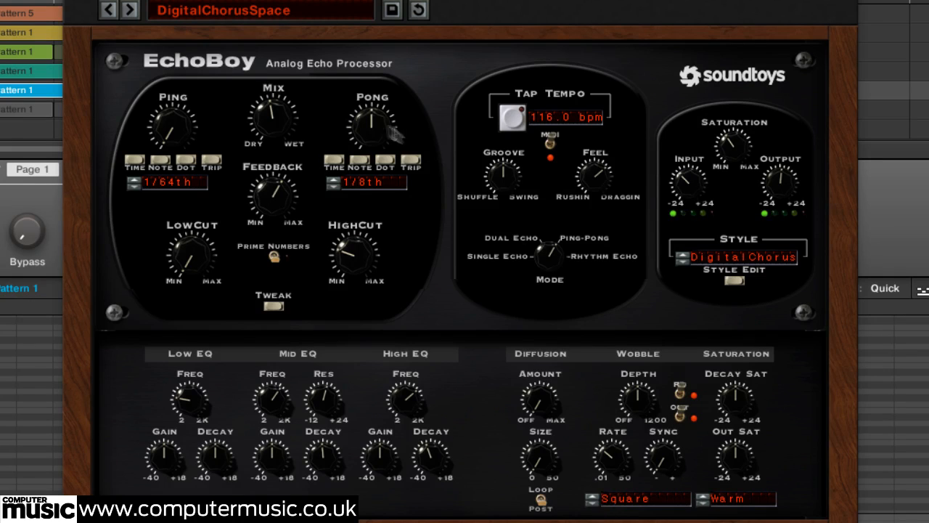
# Load the CM Guitar delay preset from the User presets.
pyautogui.click(225, 12)
pyautogui.moveTo(286, 209)
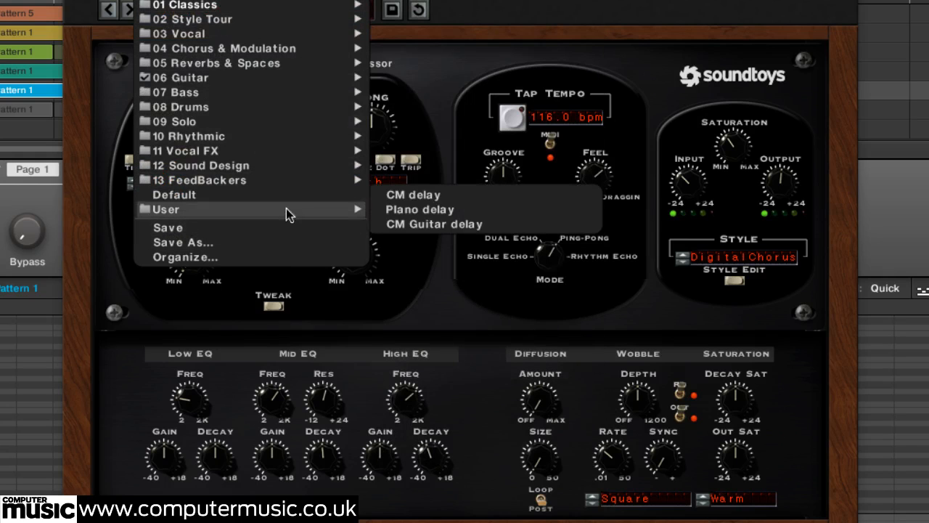
pyautogui.click(415, 223)
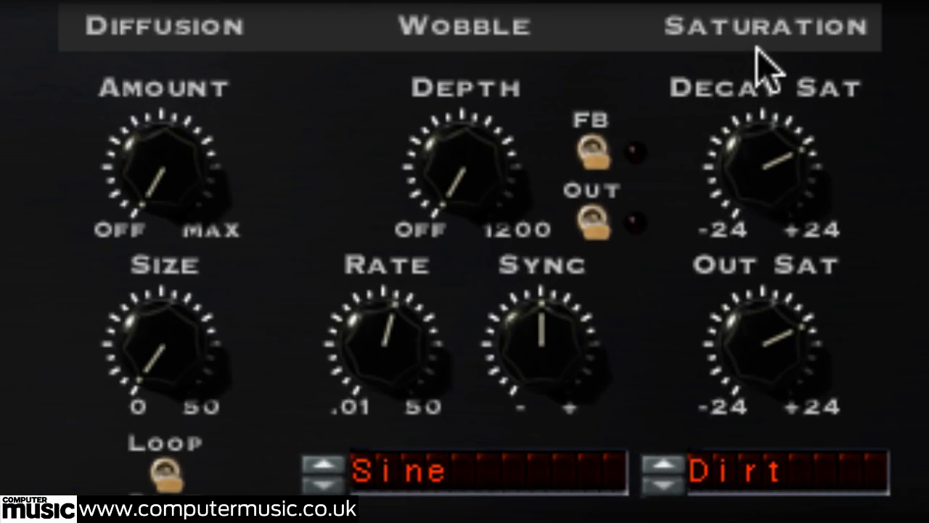
# Raise the Wobble depth close to its maximum and enable Wobble for both FB and Out.
pyautogui.moveTo(457, 178); pyautogui.dragTo(530, 0)
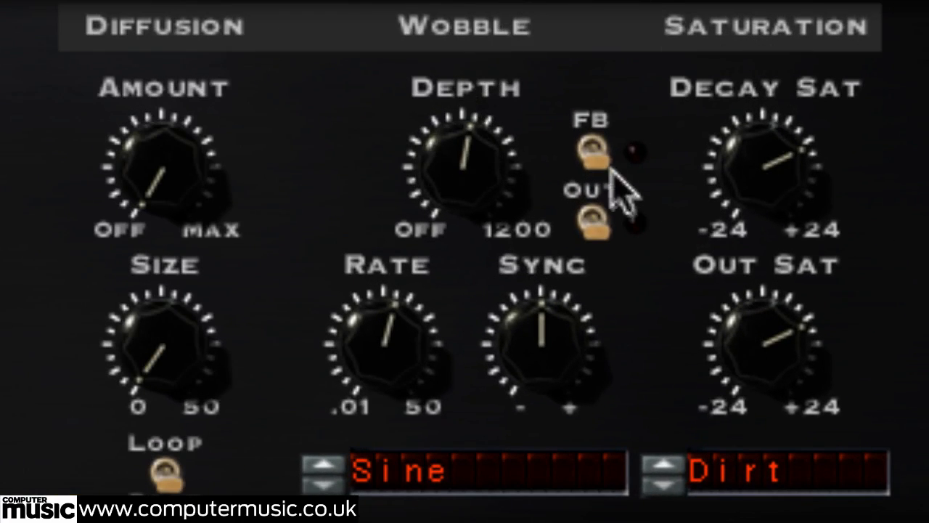
pyautogui.moveTo(455, 162); pyautogui.dragTo(595, 109)
pyautogui.click(591, 145)
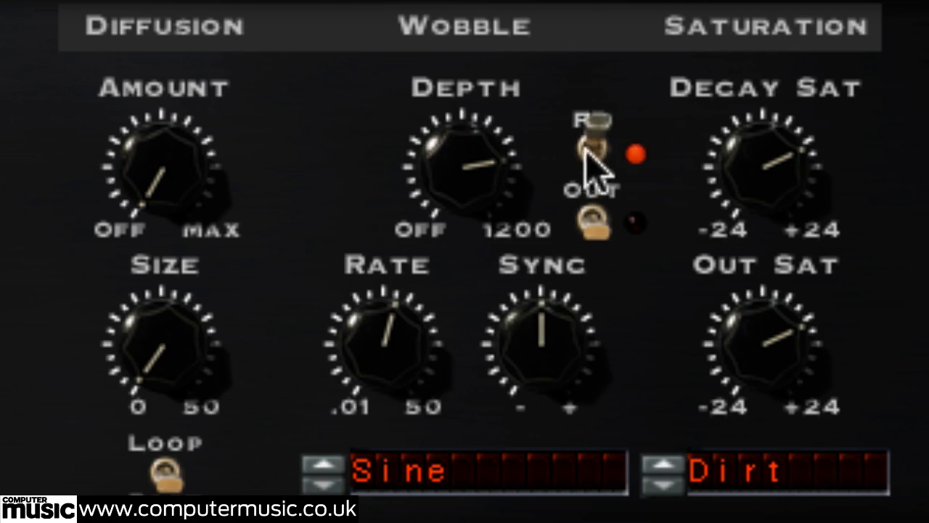
pyautogui.moveTo(471, 205); pyautogui.dragTo(477, 150)
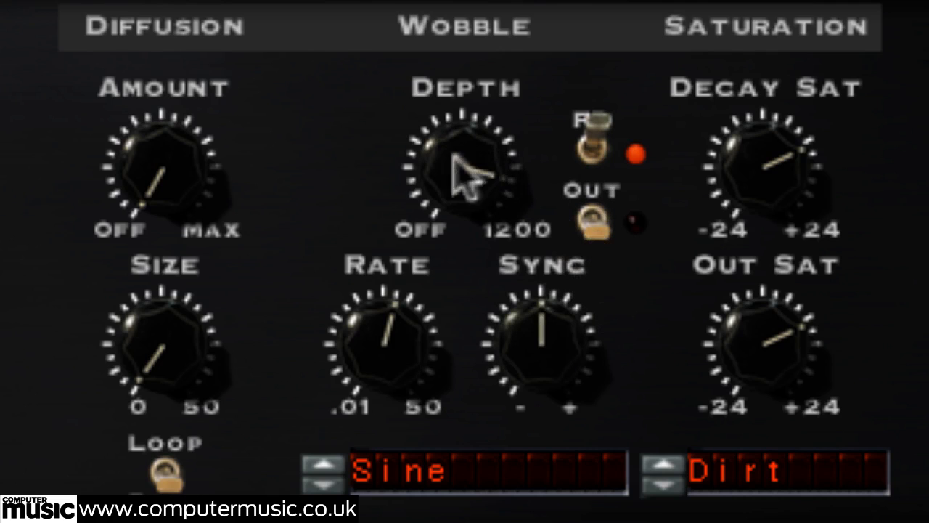
pyautogui.moveTo(477, 169); pyautogui.dragTo(464, 150)
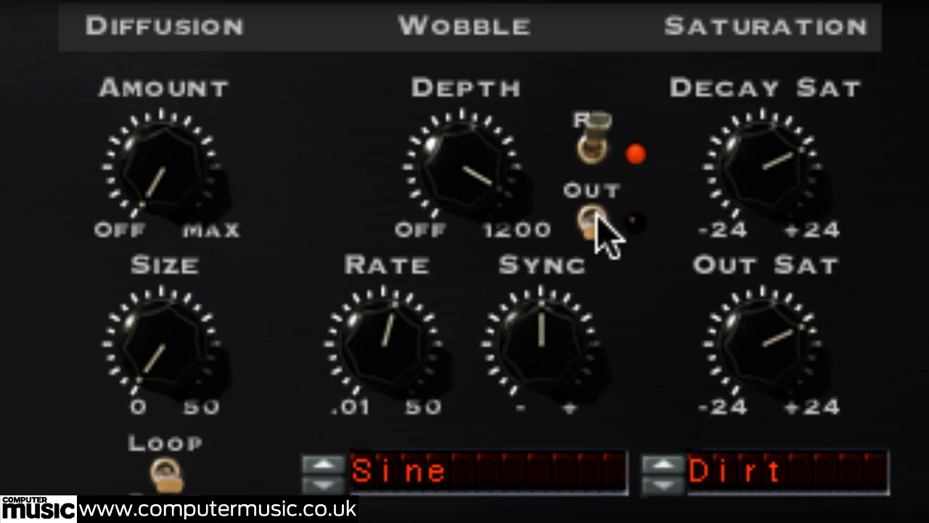
pyautogui.click(594, 221)
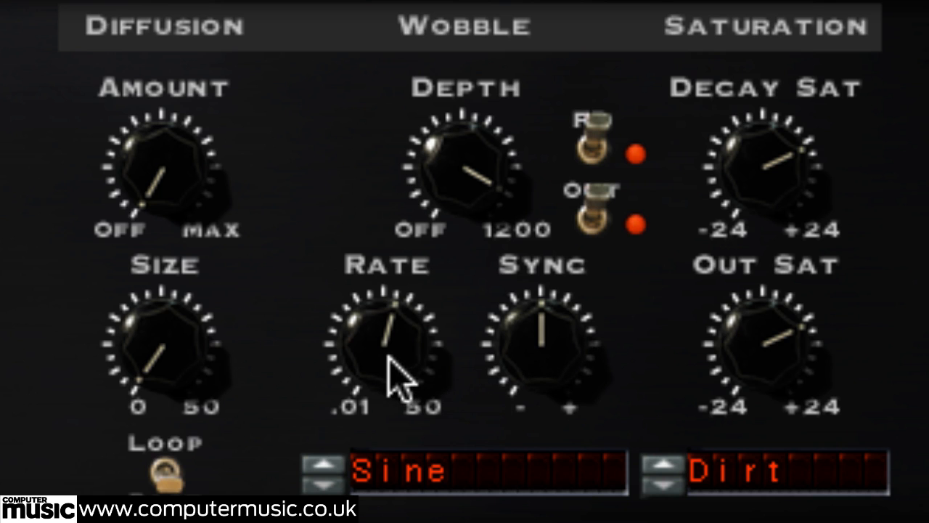
# Sweep the Wobble rate up and down, ending at about two thirds, and change the Wobble waveform to Square.
pyautogui.moveTo(388, 356); pyautogui.dragTo(383, 169)
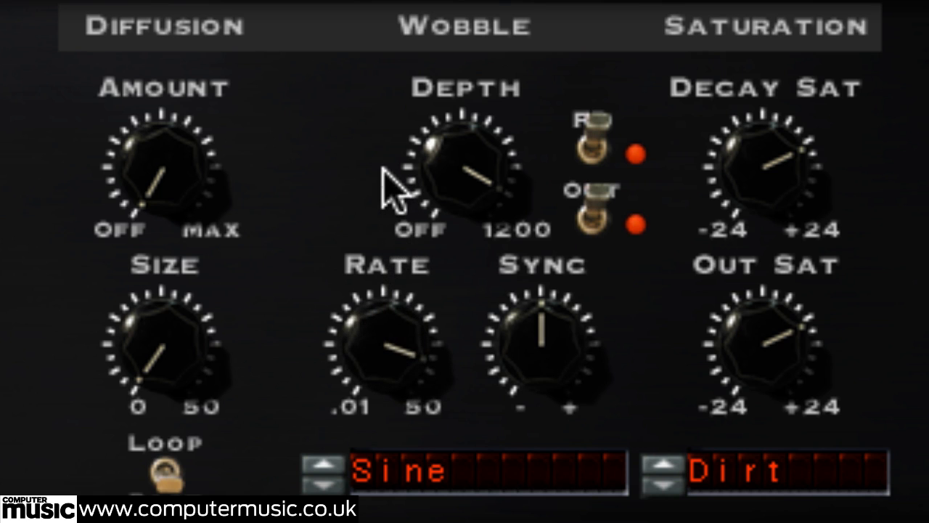
pyautogui.moveTo(390, 326); pyautogui.dragTo(385, 460)
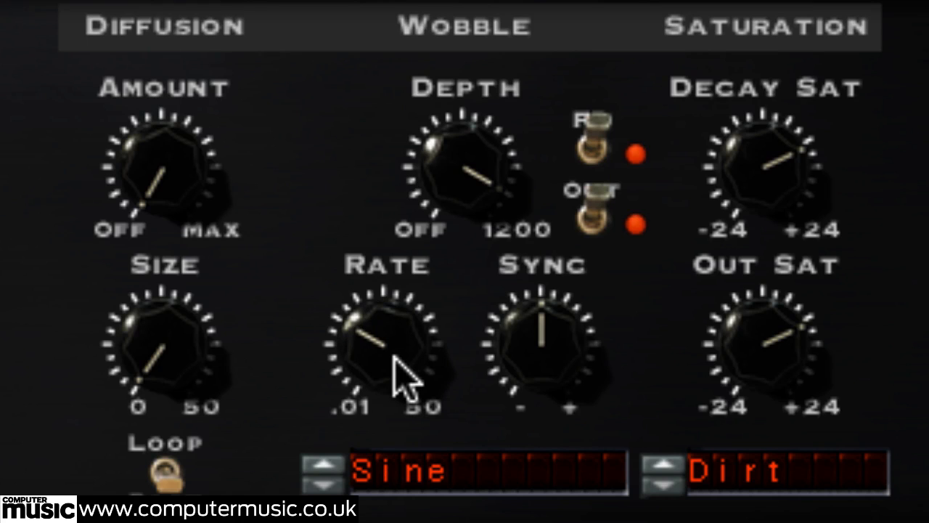
pyautogui.moveTo(394, 351); pyautogui.dragTo(457, 327)
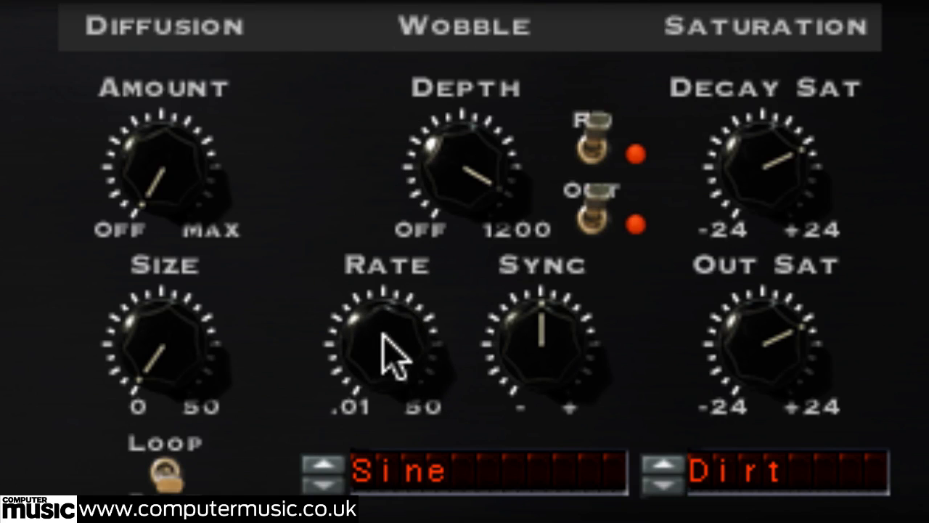
pyautogui.moveTo(392, 356); pyautogui.dragTo(385, 210)
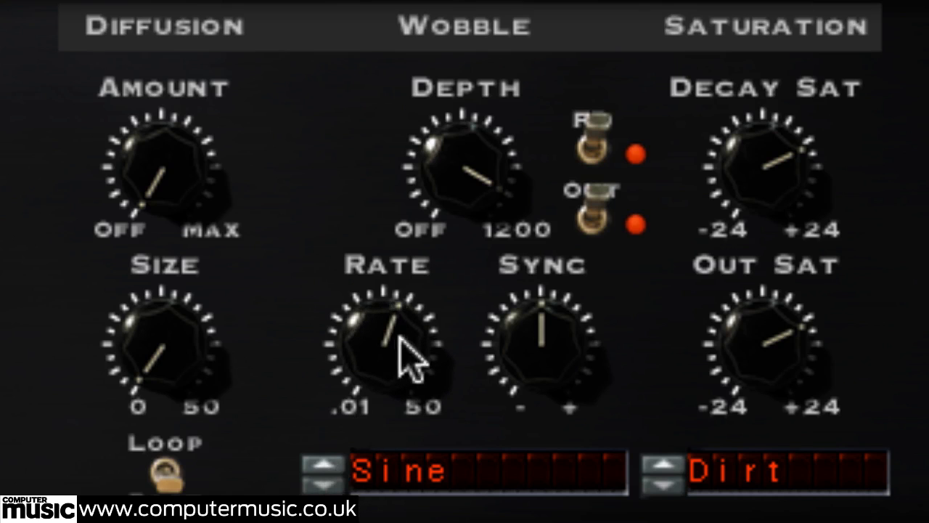
pyautogui.moveTo(408, 356); pyautogui.dragTo(406, 291)
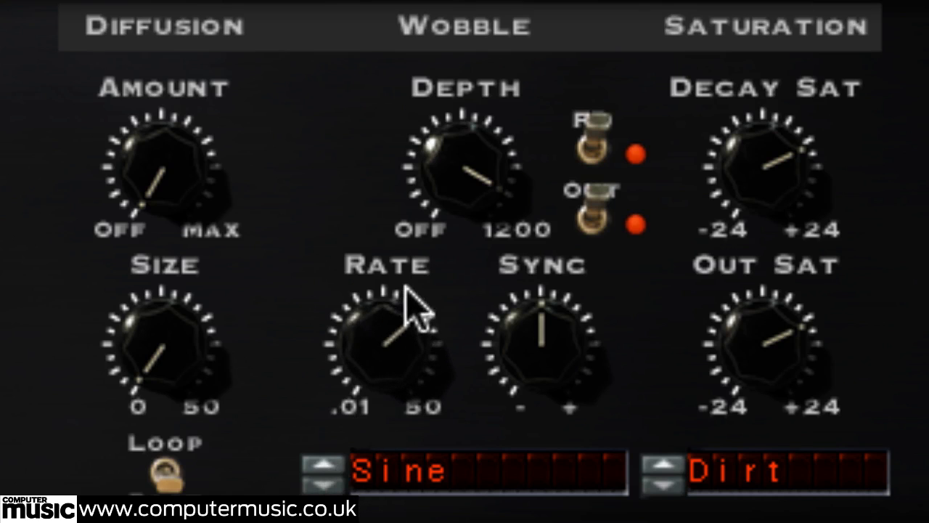
pyautogui.click(319, 481)
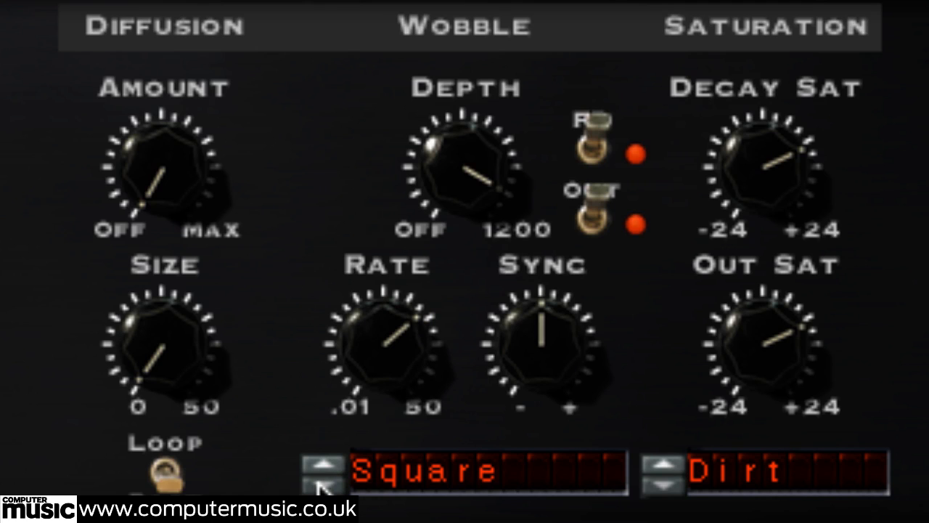
# Try the Random S/H and Random Walk Wobble waveforms, raising the rate to about four fifths and ending with the depth near maximum.
pyautogui.click(320, 484)
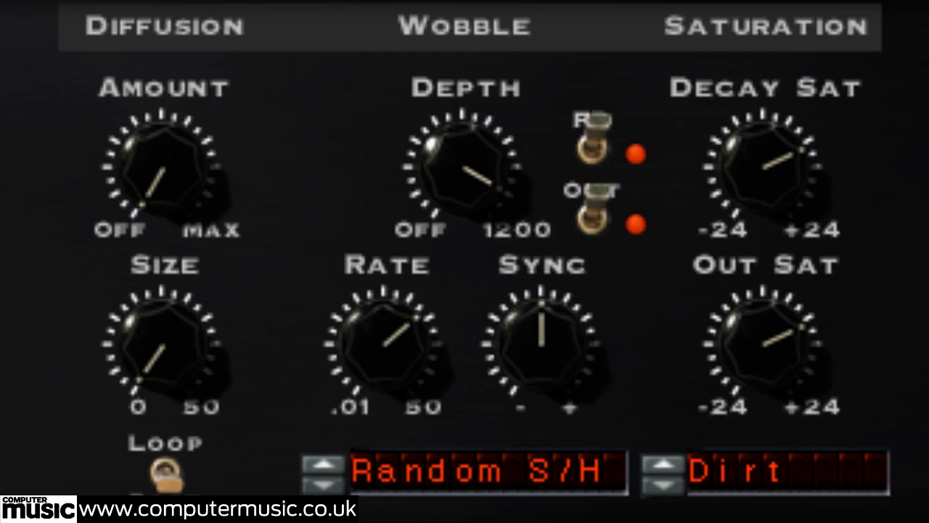
pyautogui.click(321, 484)
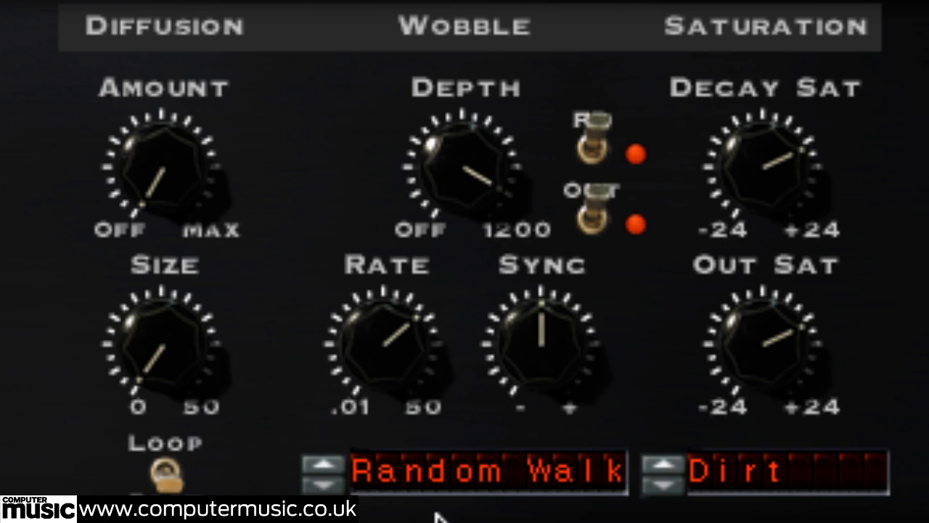
pyautogui.moveTo(400, 331); pyautogui.dragTo(403, 279)
pyautogui.moveTo(443, 154); pyautogui.dragTo(440, 324)
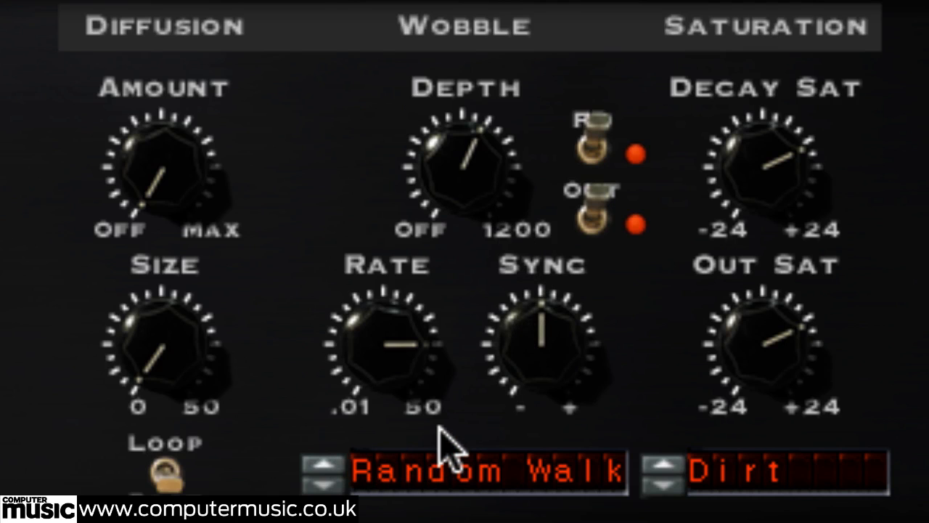
pyautogui.click(325, 462)
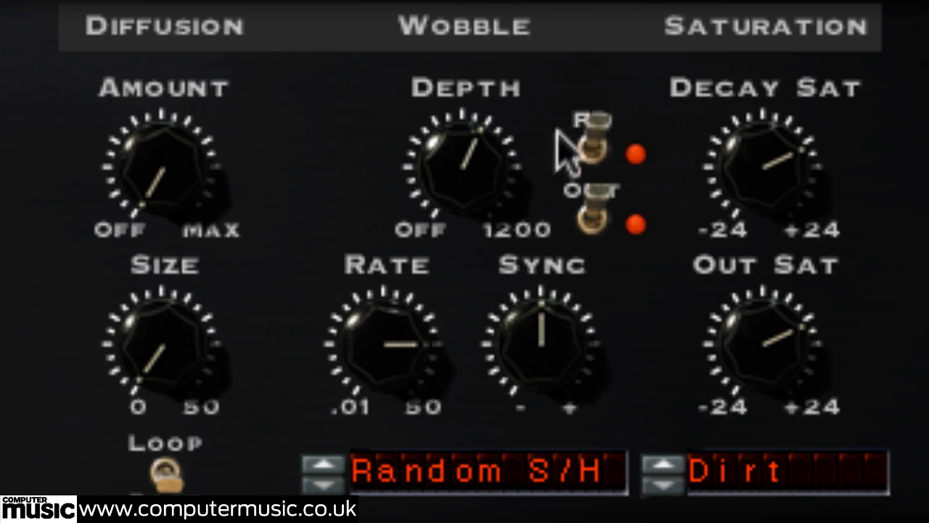
pyautogui.moveTo(474, 201); pyautogui.dragTo(492, 89)
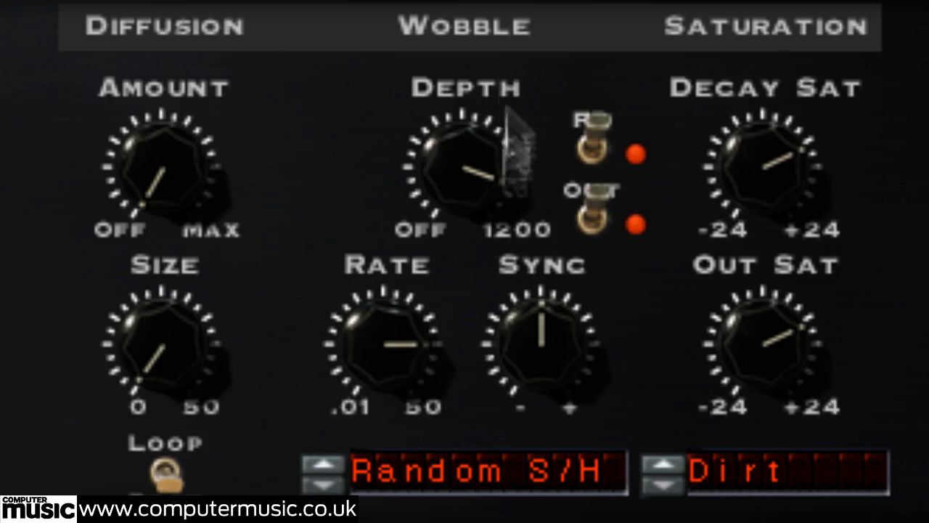
# Change the Wobble waveform to Sine, lower the rate to slightly above half and raise the depth to its maximum of 1200.
pyautogui.click(320, 483)
pyautogui.click(320, 482)
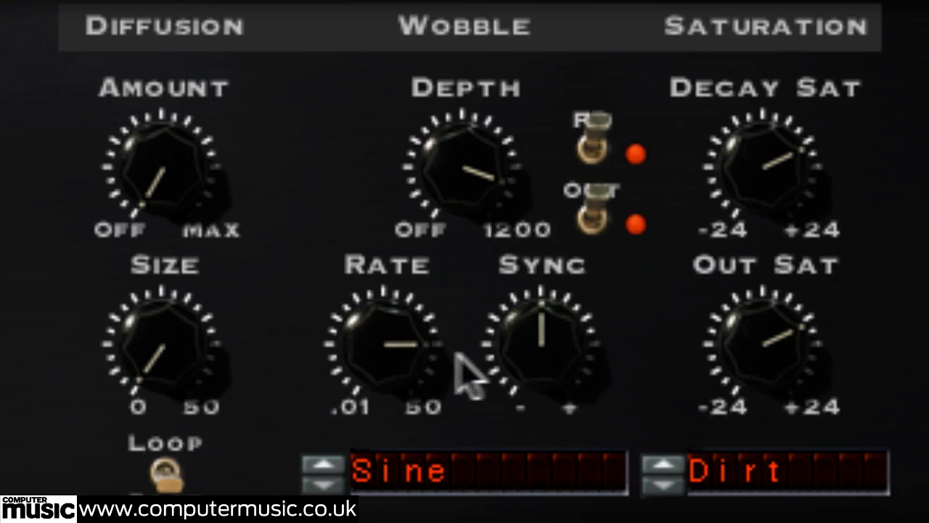
pyautogui.moveTo(382, 336); pyautogui.dragTo(374, 424)
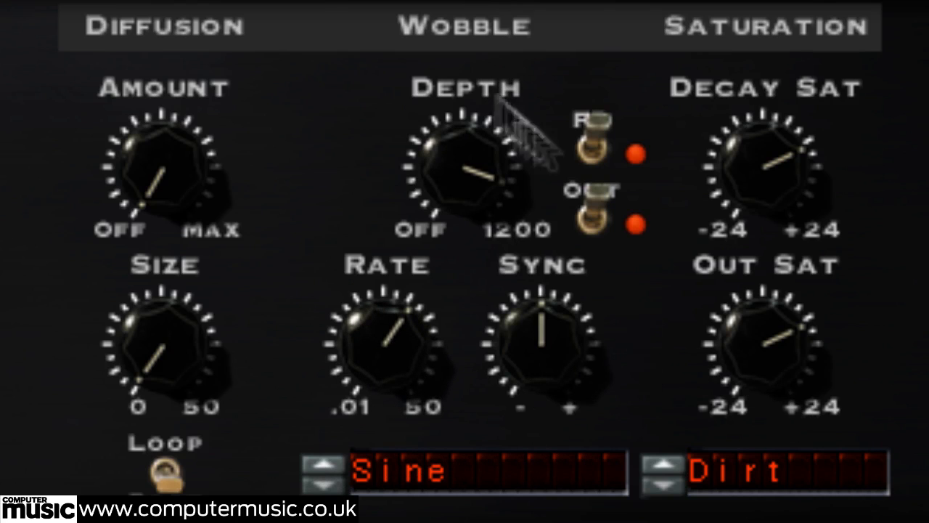
pyautogui.moveTo(453, 182); pyautogui.dragTo(462, 84)
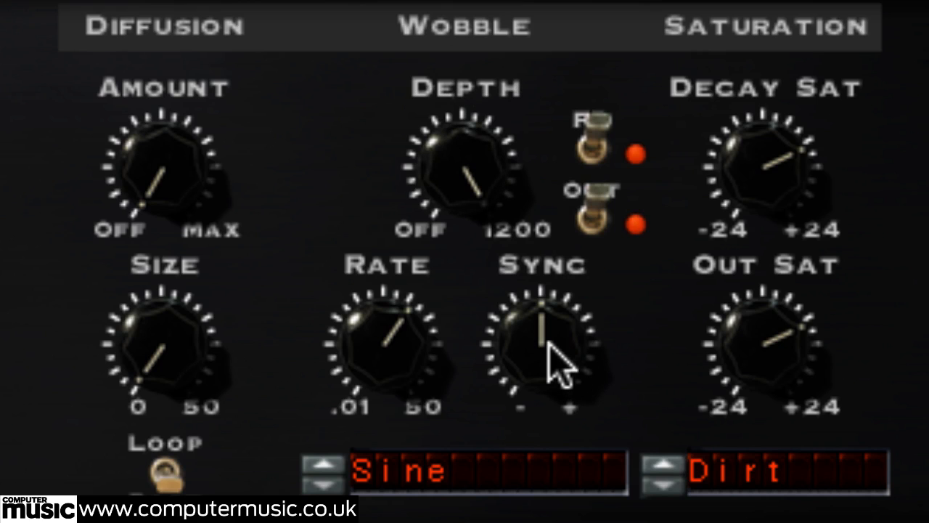
# Sweep the Wobble Sync to its negative and positive extremes, ending about halfway between centre and the positive end.
pyautogui.moveTo(548, 343); pyautogui.dragTo(530, 522)
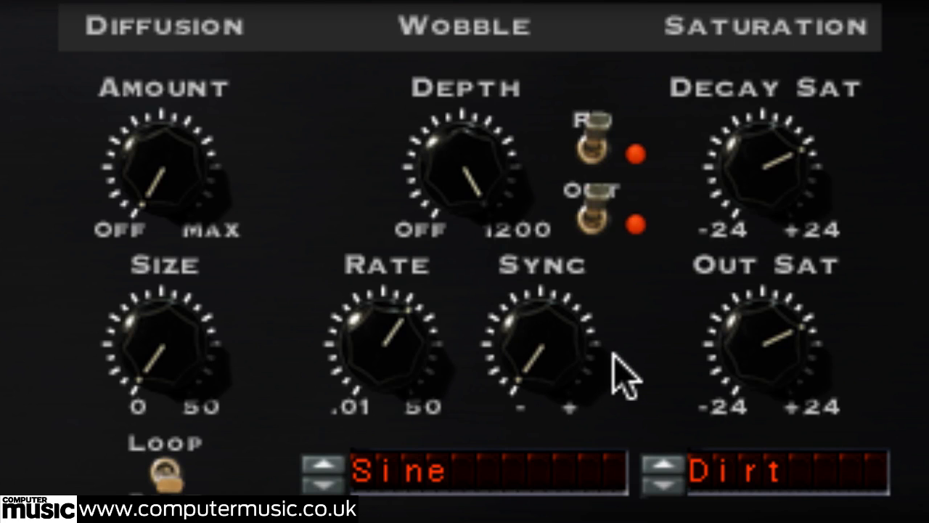
pyautogui.moveTo(544, 373); pyautogui.dragTo(508, 199)
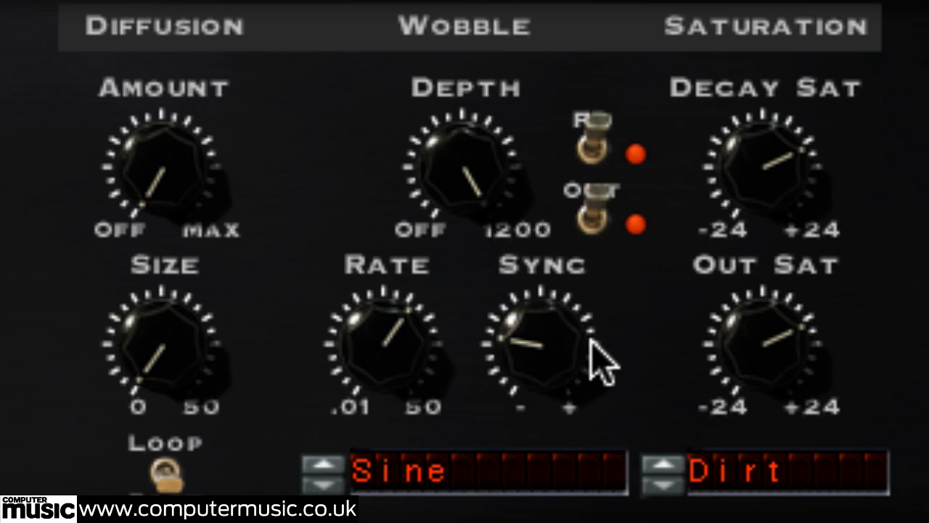
pyautogui.moveTo(565, 356); pyautogui.dragTo(604, 0)
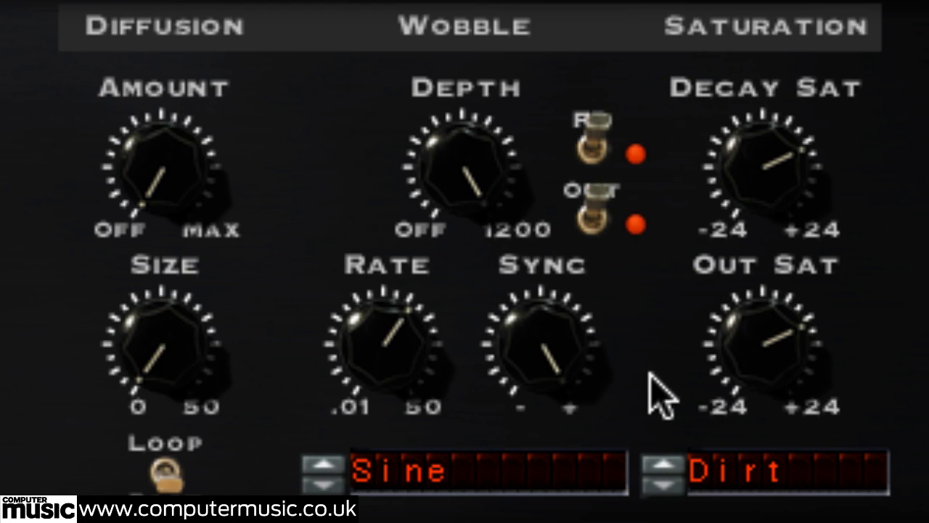
pyautogui.moveTo(533, 336); pyautogui.dragTo(526, 463)
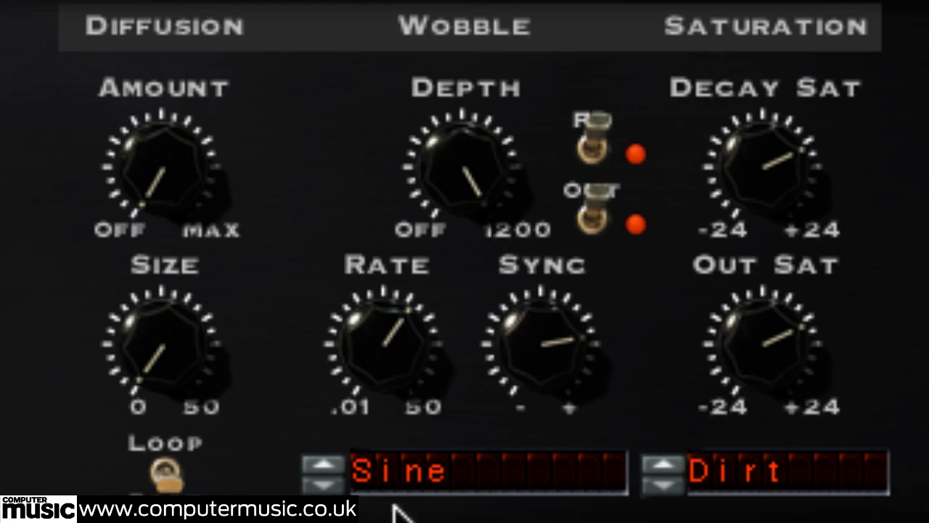
# Change the Wobble waveform to Square.
pyautogui.click(321, 463)
pyautogui.click(321, 464)
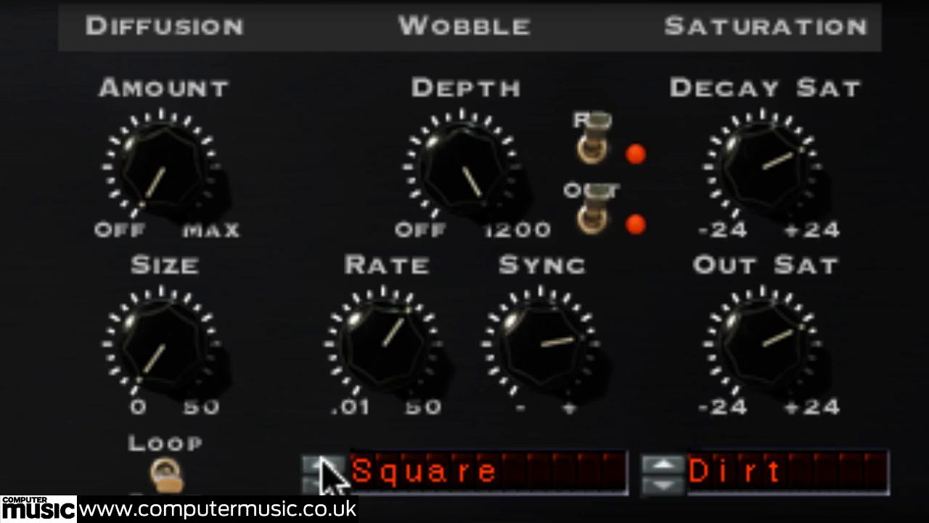
pyautogui.click(322, 463)
# Sweep the Wobble Sync to its positive and negative extremes with the Square waveform, ending at the centre position.
pyautogui.moveTo(540, 374); pyautogui.dragTo(562, 178)
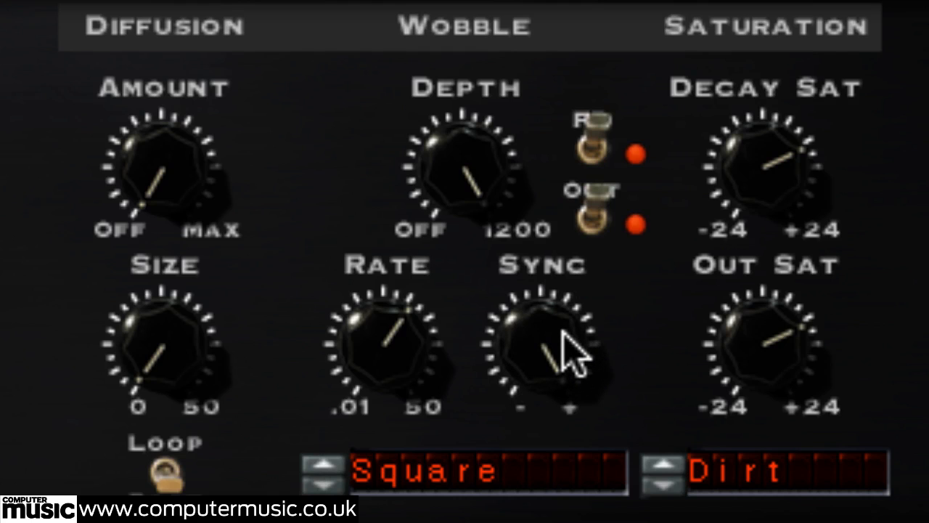
pyautogui.moveTo(563, 333); pyautogui.dragTo(564, 501)
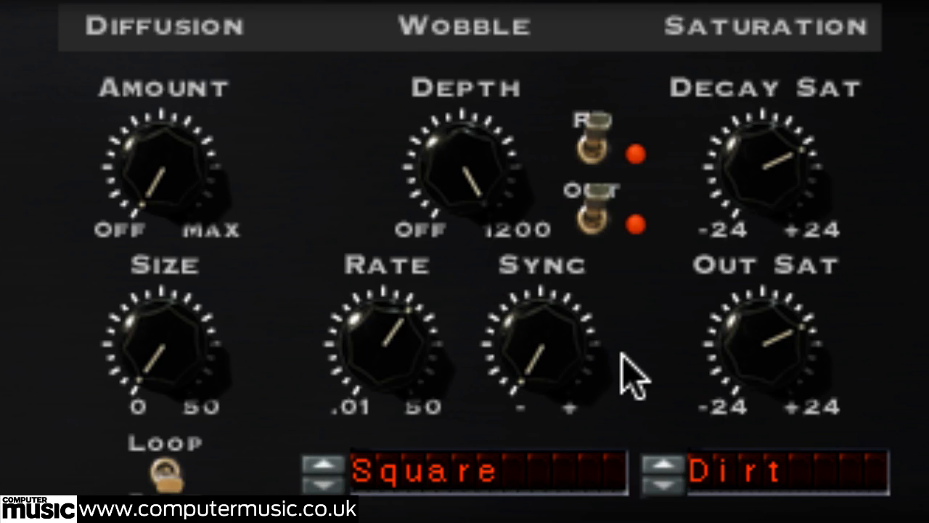
pyautogui.moveTo(551, 354); pyautogui.dragTo(574, 87)
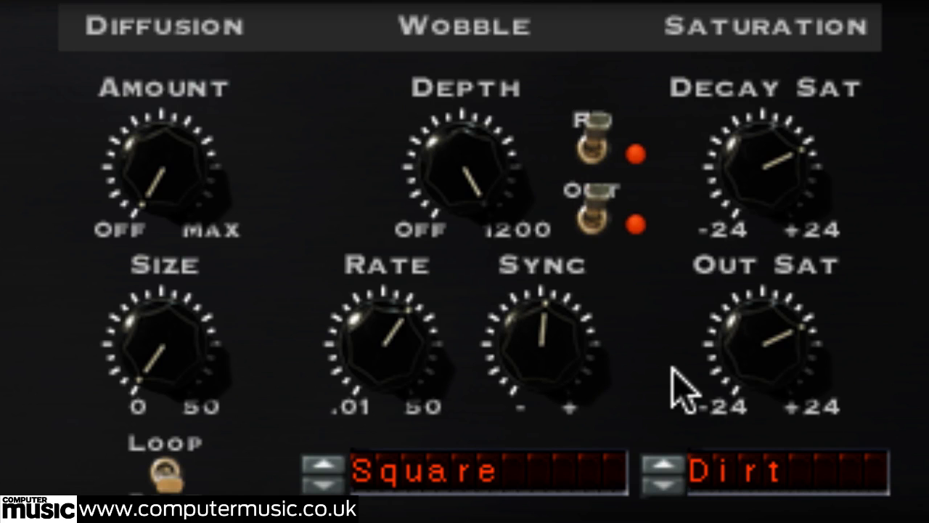
pyautogui.moveTo(551, 369); pyautogui.dragTo(600, 379)
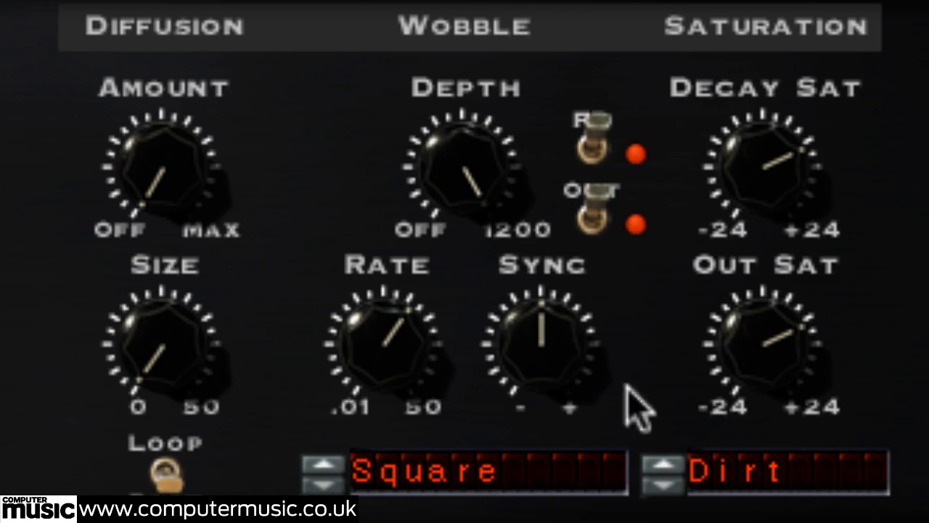